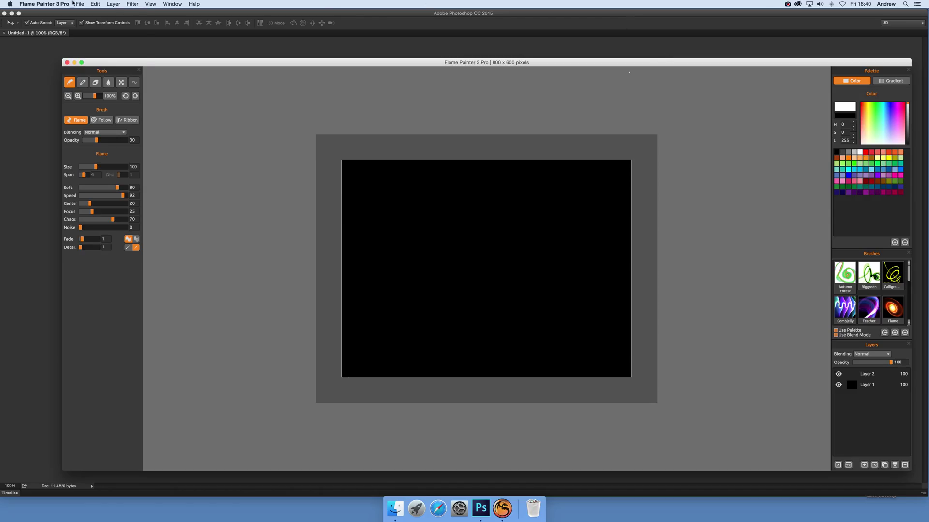
Create a new artwork at 1400 × 1400 pixels, black background, safe boundary 2
{"action": "left_click", "coordinate": [80, 4]}
{"action": "left_click", "coordinate": [83, 13]}
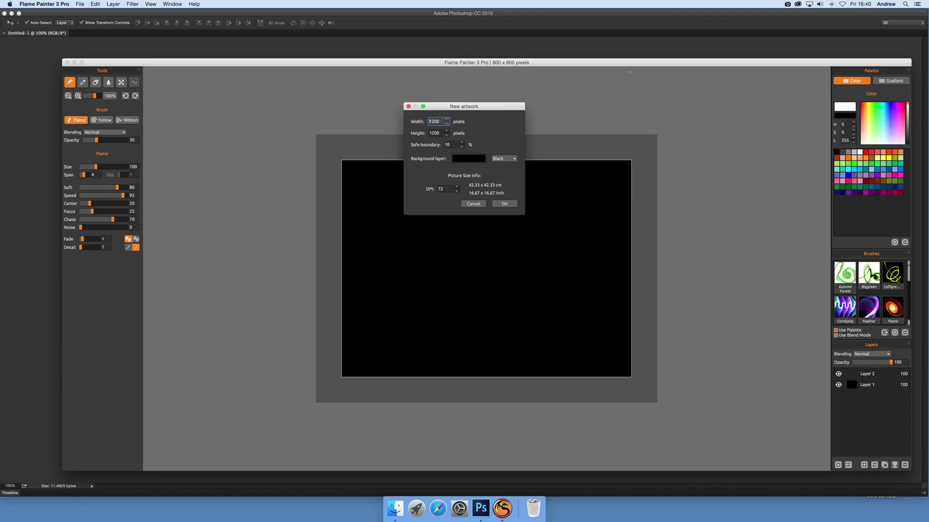
{"action": "double_click", "coordinate": [434, 121]}
{"action": "type", "text": "1400"}
{"action": "key", "text": "Tab"}
{"action": "type", "text": "1"}
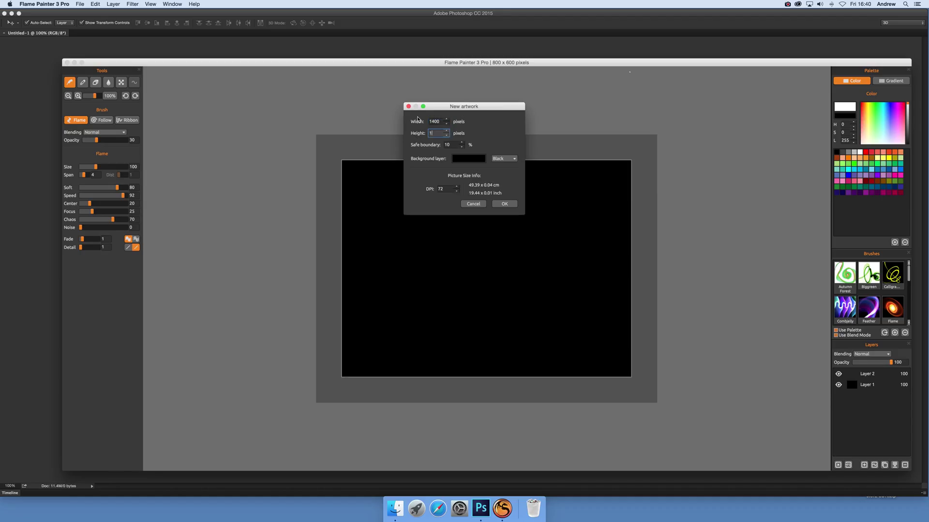
{"action": "type", "text": "400"}
{"action": "key", "text": "Tab"}
{"action": "type", "text": "2"}
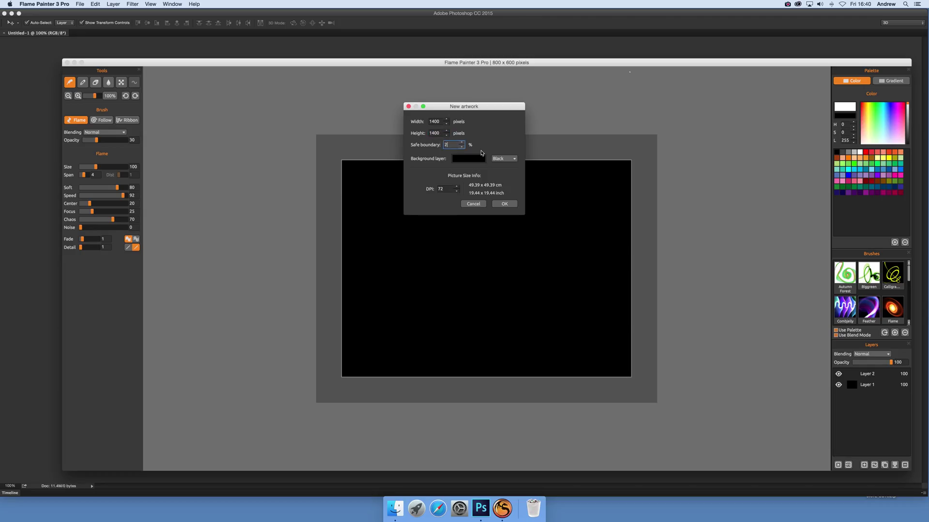
{"action": "key", "text": "Tab"}
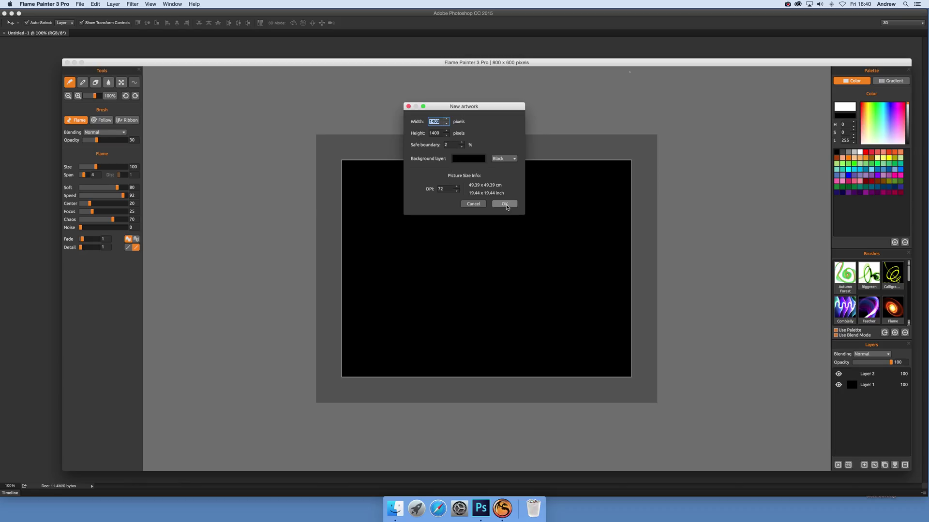
{"action": "left_click", "coordinate": [506, 207]}
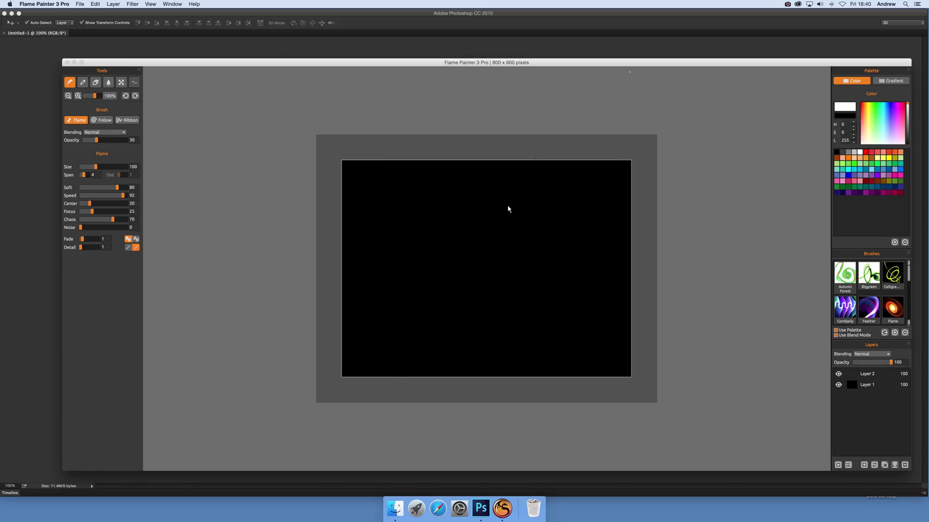
Try out test strokes, load the Flame preset, paint a red flame stroke, then undo it
{"action": "mouse_move", "coordinate": [339, 137]}
{"action": "left_mouse_down"}
{"action": "mouse_move", "coordinate": [354, 159]}
{"action": "mouse_move", "coordinate": [456, 222]}
{"action": "mouse_move", "coordinate": [456, 212]}
{"action": "mouse_move", "coordinate": [492, 245]}
{"action": "mouse_move", "coordinate": [480, 198]}
{"action": "mouse_move", "coordinate": [458, 253]}
{"action": "mouse_move", "coordinate": [498, 258]}
{"action": "left_mouse_up"}
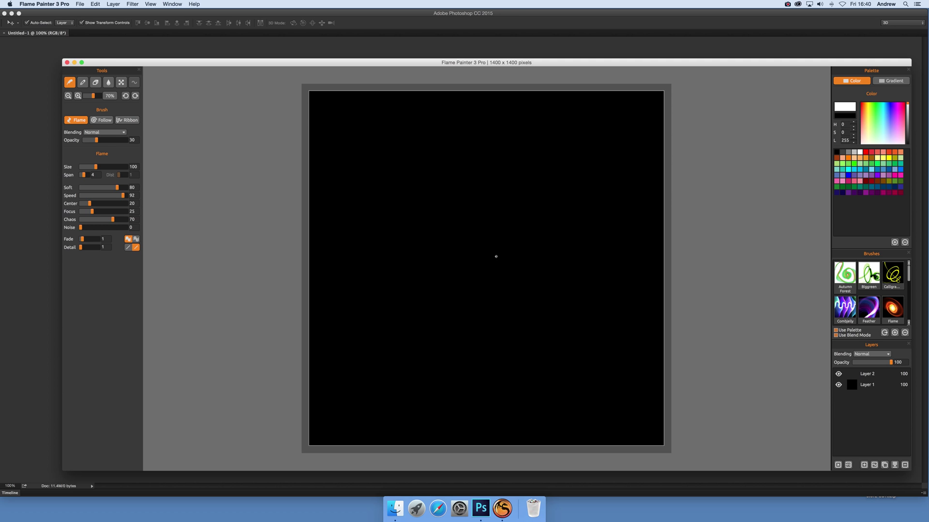
{"action": "mouse_move", "coordinate": [496, 256]}
{"action": "left_mouse_down"}
{"action": "mouse_move", "coordinate": [465, 218]}
{"action": "mouse_move", "coordinate": [437, 309]}
{"action": "mouse_move", "coordinate": [469, 262]}
{"action": "mouse_move", "coordinate": [455, 280]}
{"action": "left_mouse_up"}
{"action": "left_click", "coordinate": [897, 311]}
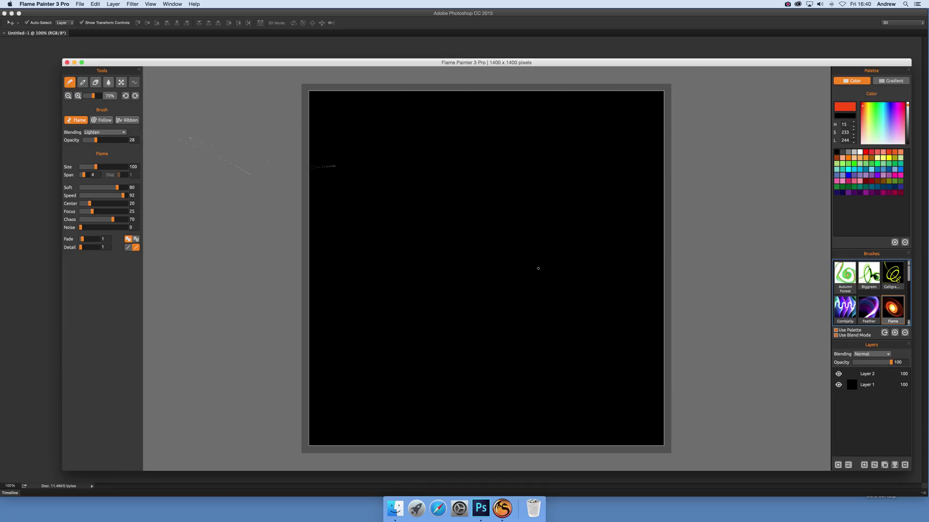
{"action": "mouse_move", "coordinate": [416, 203]}
{"action": "left_mouse_down"}
{"action": "mouse_move", "coordinate": [484, 242]}
{"action": "mouse_move", "coordinate": [518, 239]}
{"action": "mouse_move", "coordinate": [474, 252]}
{"action": "mouse_move", "coordinate": [484, 252]}
{"action": "left_mouse_up"}
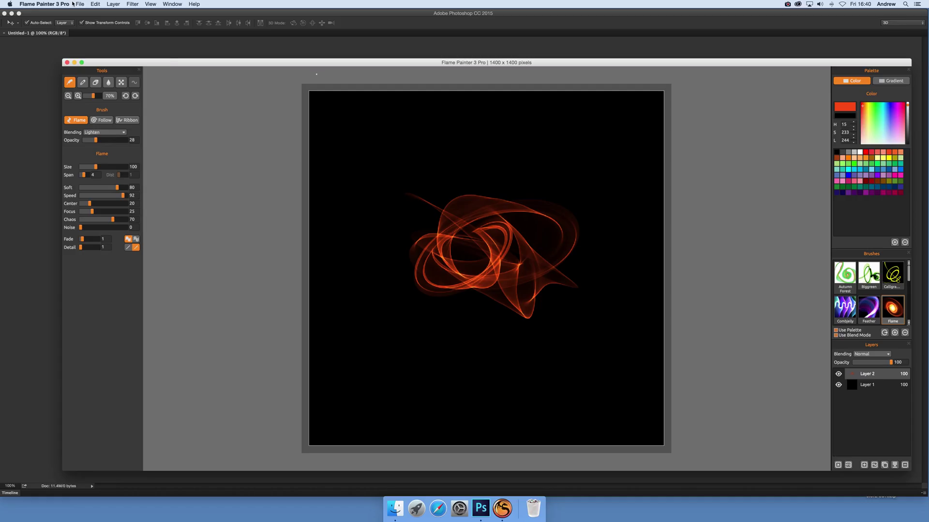
{"action": "left_click", "coordinate": [94, 4]}
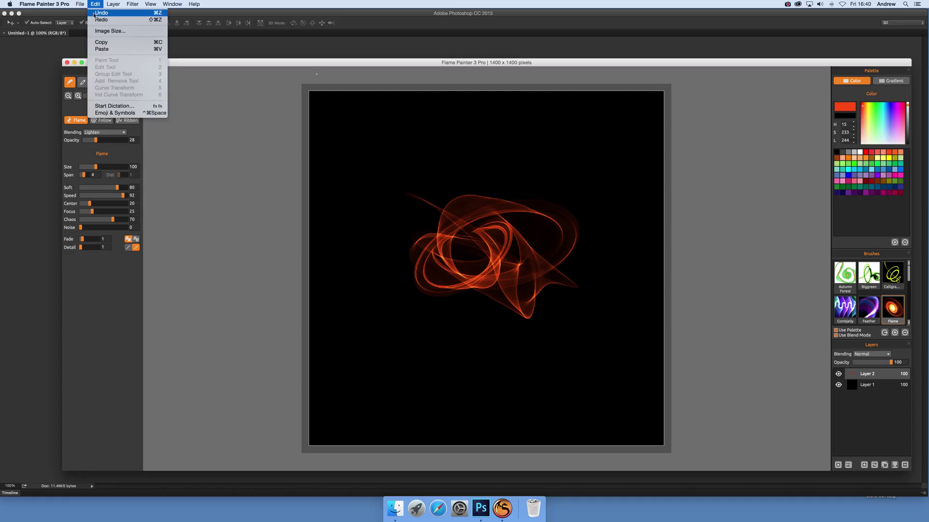
{"action": "left_click", "coordinate": [94, 14]}
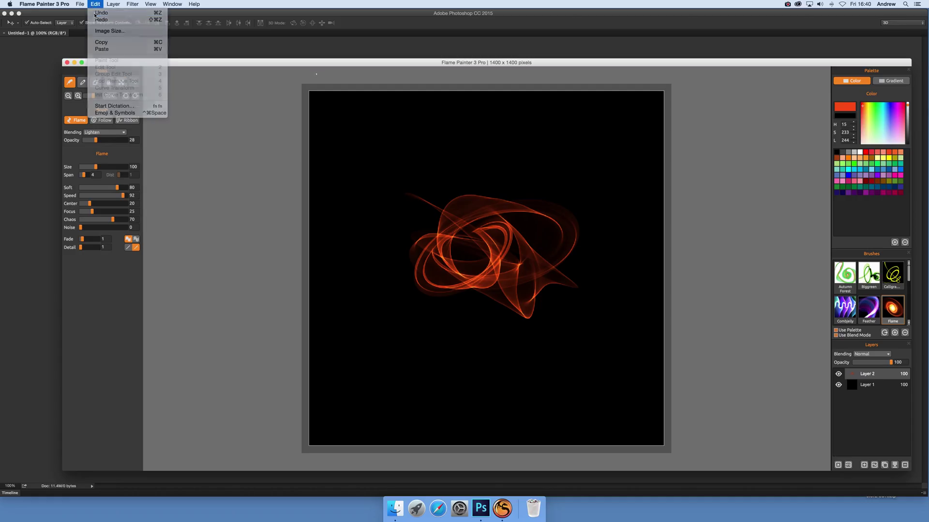
Set the Flame brush to white, Noise 45, Opacity 8 and Normal blending
{"action": "left_click", "coordinate": [860, 151]}
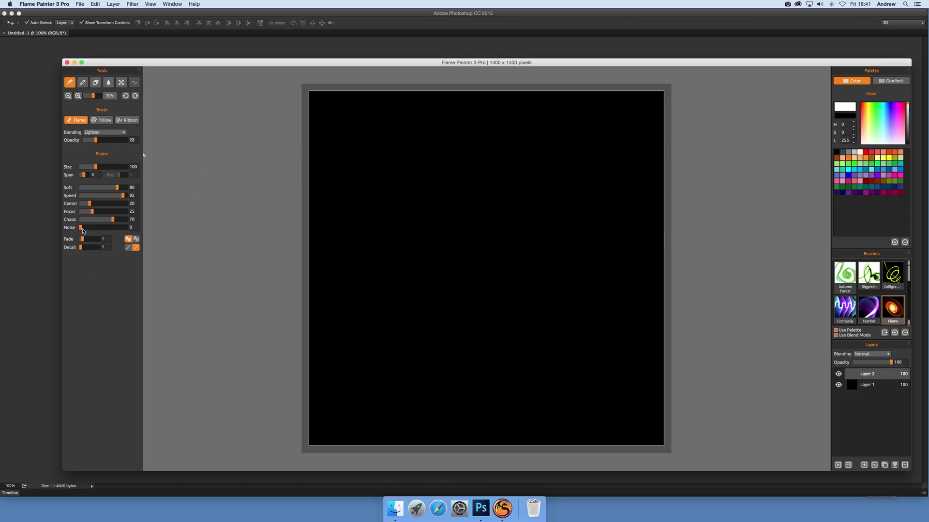
{"action": "left_click_drag", "start_coordinate": [81, 229], "coordinate": [102, 230]}
{"action": "left_click_drag", "start_coordinate": [95, 142], "coordinate": [88, 142]}
{"action": "left_click", "coordinate": [103, 132]}
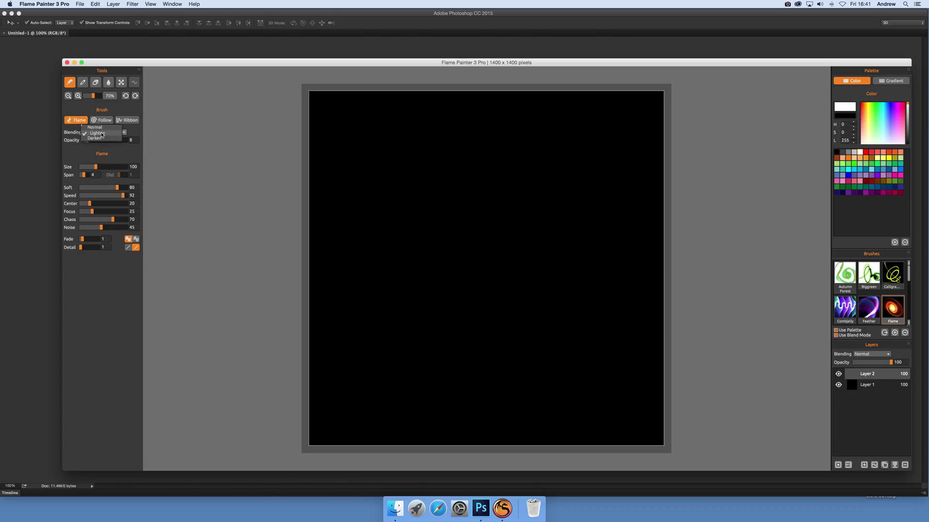
{"action": "left_click", "coordinate": [101, 129]}
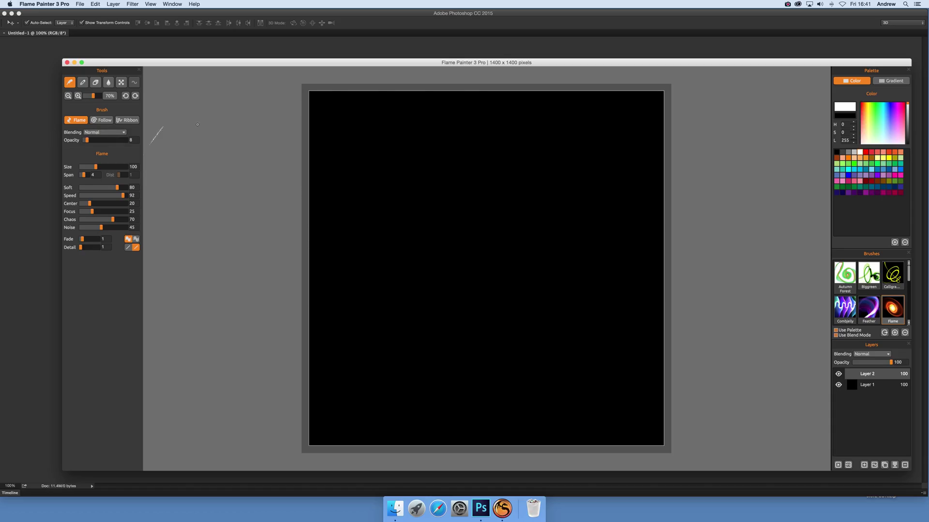
Paint a faint stroke and a large looping white smoke swirl across the canvas centre
{"action": "left_click_drag", "start_coordinate": [332, 233], "coordinate": [434, 218]}
{"action": "mouse_move", "coordinate": [366, 230]}
{"action": "left_mouse_down"}
{"action": "mouse_move", "coordinate": [430, 273]}
{"action": "mouse_move", "coordinate": [458, 252]}
{"action": "mouse_move", "coordinate": [511, 248]}
{"action": "mouse_move", "coordinate": [449, 243]}
{"action": "mouse_move", "coordinate": [482, 288]}
{"action": "mouse_move", "coordinate": [480, 249]}
{"action": "mouse_move", "coordinate": [497, 306]}
{"action": "mouse_move", "coordinate": [485, 241]}
{"action": "mouse_move", "coordinate": [482, 298]}
{"action": "mouse_move", "coordinate": [488, 282]}
{"action": "mouse_move", "coordinate": [467, 302]}
{"action": "mouse_move", "coordinate": [491, 266]}
{"action": "mouse_move", "coordinate": [432, 278]}
{"action": "mouse_move", "coordinate": [457, 315]}
{"action": "mouse_move", "coordinate": [478, 268]}
{"action": "mouse_move", "coordinate": [465, 272]}
{"action": "mouse_move", "coordinate": [475, 266]}
{"action": "mouse_move", "coordinate": [478, 277]}
{"action": "mouse_move", "coordinate": [467, 216]}
{"action": "mouse_move", "coordinate": [447, 213]}
{"action": "mouse_move", "coordinate": [443, 240]}
{"action": "mouse_move", "coordinate": [450, 209]}
{"action": "mouse_move", "coordinate": [436, 220]}
{"action": "mouse_move", "coordinate": [465, 245]}
{"action": "mouse_move", "coordinate": [519, 215]}
{"action": "mouse_move", "coordinate": [498, 224]}
{"action": "mouse_move", "coordinate": [495, 239]}
{"action": "mouse_move", "coordinate": [543, 279]}
{"action": "mouse_move", "coordinate": [501, 237]}
{"action": "mouse_move", "coordinate": [509, 251]}
{"action": "mouse_move", "coordinate": [492, 249]}
{"action": "mouse_move", "coordinate": [471, 285]}
{"action": "mouse_move", "coordinate": [481, 316]}
{"action": "mouse_move", "coordinate": [458, 297]}
{"action": "mouse_move", "coordinate": [468, 314]}
{"action": "mouse_move", "coordinate": [450, 331]}
{"action": "mouse_move", "coordinate": [451, 291]}
{"action": "mouse_move", "coordinate": [435, 308]}
{"action": "mouse_move", "coordinate": [429, 304]}
{"action": "mouse_move", "coordinate": [429, 319]}
{"action": "mouse_move", "coordinate": [444, 344]}
{"action": "mouse_move", "coordinate": [488, 360]}
{"action": "mouse_move", "coordinate": [524, 336]}
{"action": "left_mouse_up"}
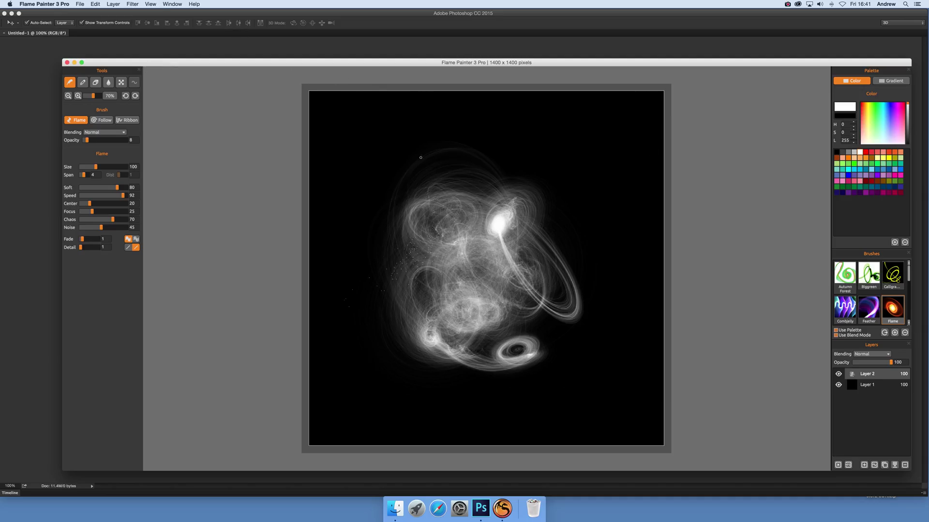
{"action": "left_click", "coordinate": [135, 5]}
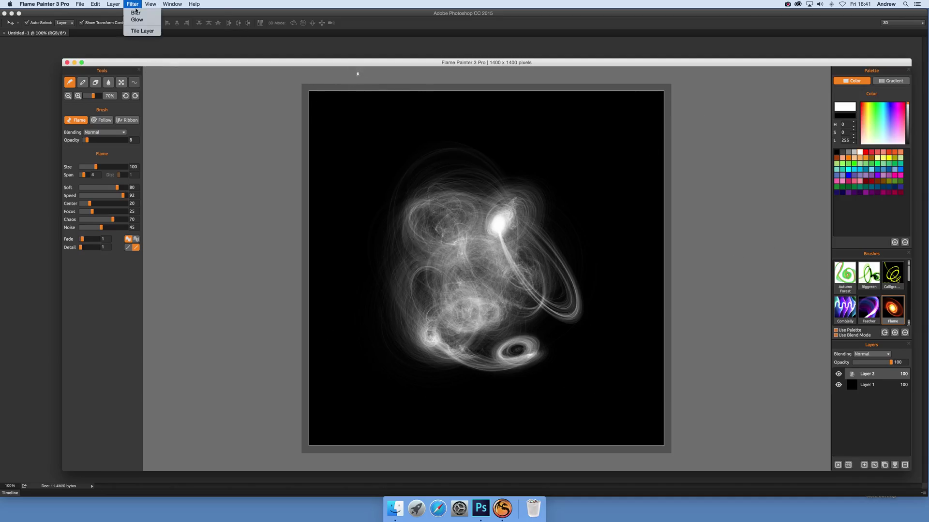
Apply a Blur filter with radius 5 to the smoke
{"action": "left_click", "coordinate": [138, 14]}
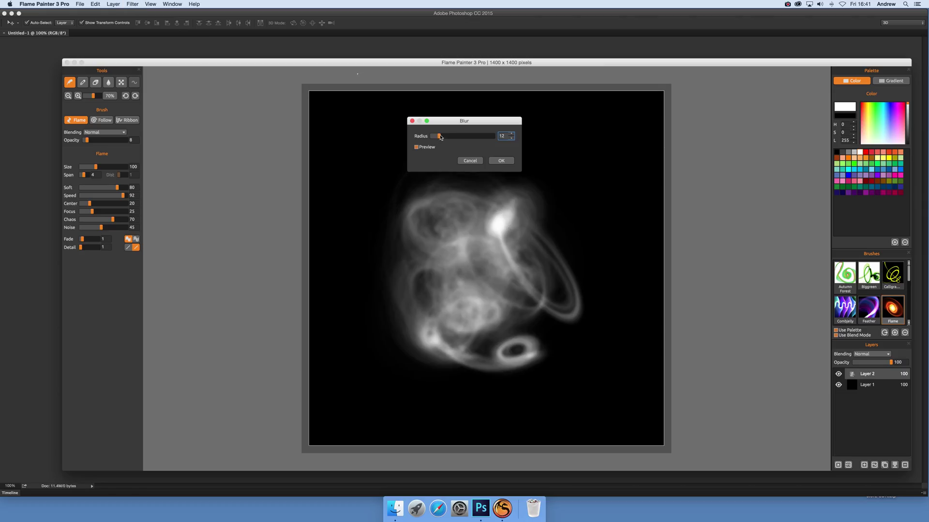
{"action": "mouse_move", "coordinate": [438, 136]}
{"action": "left_mouse_down"}
{"action": "mouse_move", "coordinate": [498, 167]}
{"action": "mouse_move", "coordinate": [486, 138]}
{"action": "mouse_move", "coordinate": [437, 139]}
{"action": "left_mouse_up"}
{"action": "left_click", "coordinate": [501, 160]}
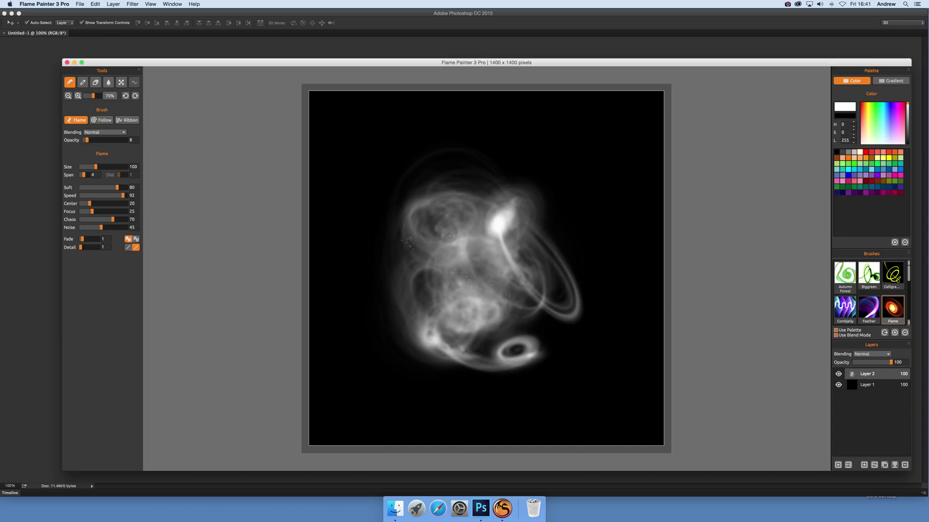
Add extra bright smoke swirls, undoing one and repainting a new arc below
{"action": "mouse_move", "coordinate": [454, 246]}
{"action": "left_mouse_down"}
{"action": "mouse_move", "coordinate": [465, 264]}
{"action": "mouse_move", "coordinate": [416, 252]}
{"action": "mouse_move", "coordinate": [425, 271]}
{"action": "mouse_move", "coordinate": [462, 242]}
{"action": "mouse_move", "coordinate": [442, 247]}
{"action": "mouse_move", "coordinate": [442, 276]}
{"action": "mouse_move", "coordinate": [514, 293]}
{"action": "mouse_move", "coordinate": [542, 314]}
{"action": "mouse_move", "coordinate": [508, 338]}
{"action": "mouse_move", "coordinate": [514, 305]}
{"action": "left_mouse_up"}
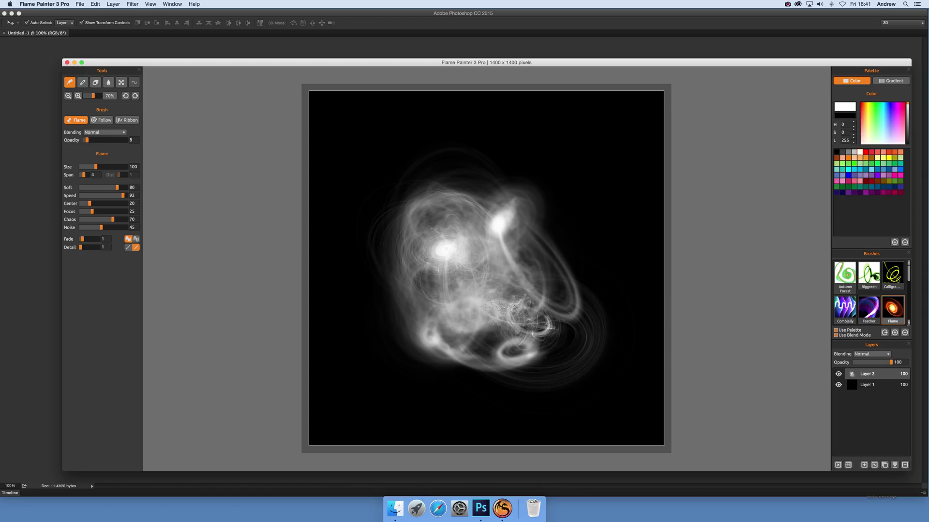
{"action": "key", "text": "super+z"}
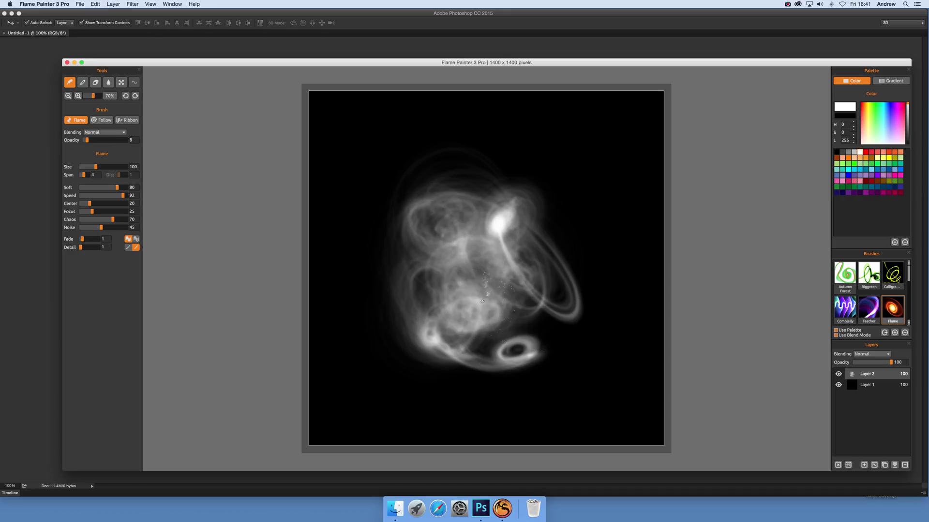
{"action": "mouse_move", "coordinate": [487, 284]}
{"action": "left_mouse_down"}
{"action": "mouse_move", "coordinate": [479, 305]}
{"action": "mouse_move", "coordinate": [504, 291]}
{"action": "mouse_move", "coordinate": [481, 311]}
{"action": "mouse_move", "coordinate": [503, 292]}
{"action": "mouse_move", "coordinate": [498, 315]}
{"action": "mouse_move", "coordinate": [516, 281]}
{"action": "mouse_move", "coordinate": [498, 222]}
{"action": "mouse_move", "coordinate": [441, 228]}
{"action": "mouse_move", "coordinate": [447, 219]}
{"action": "mouse_move", "coordinate": [396, 274]}
{"action": "mouse_move", "coordinate": [411, 320]}
{"action": "left_mouse_up"}
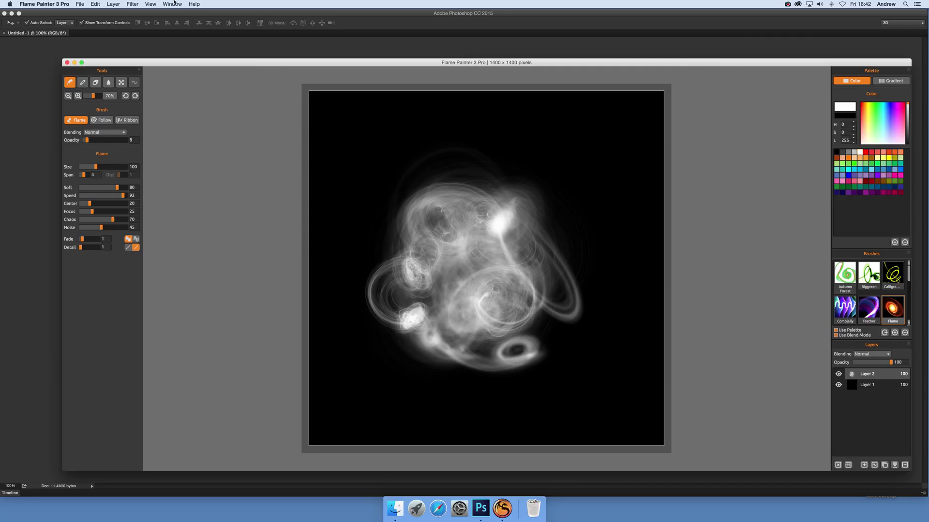
Merge the layers and save as FlameArtwork.png on the Desktop, replacing the old file
{"action": "left_click", "coordinate": [120, 4]}
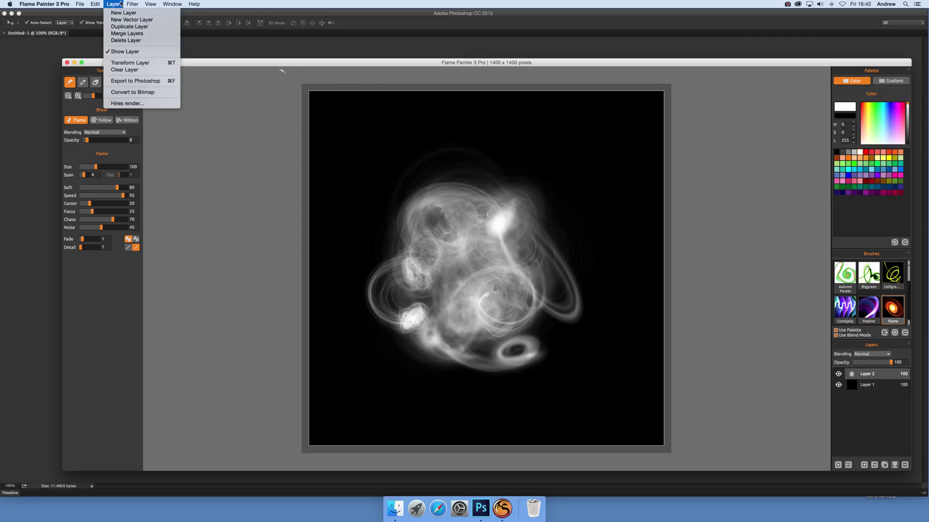
{"action": "left_click", "coordinate": [125, 34]}
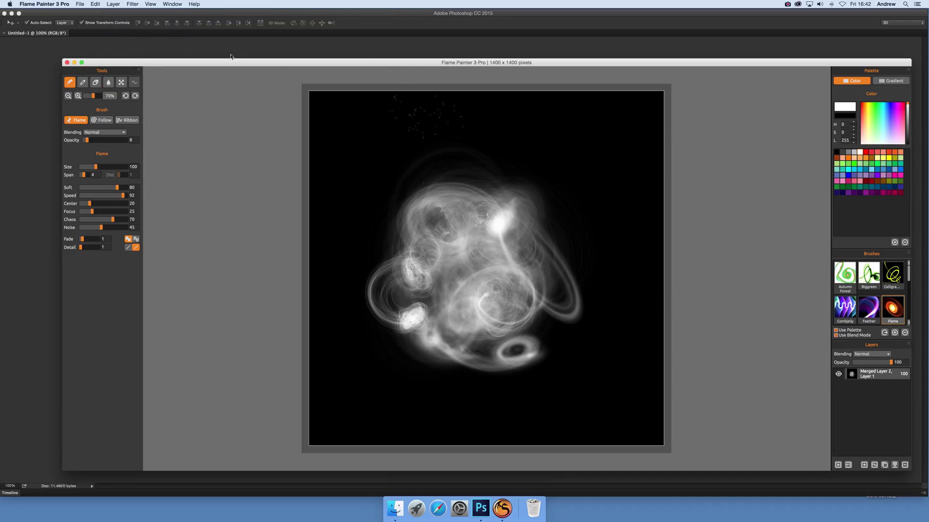
{"action": "left_click", "coordinate": [78, 4]}
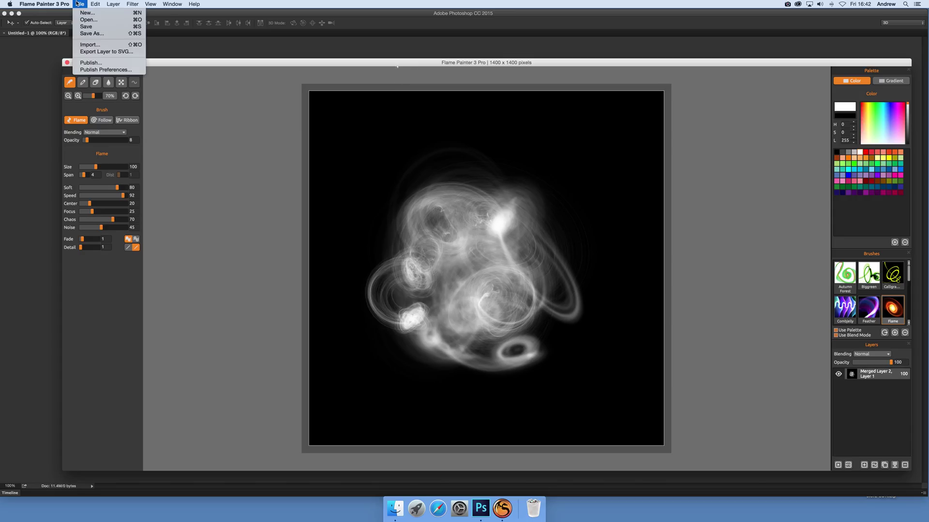
{"action": "left_click", "coordinate": [92, 34]}
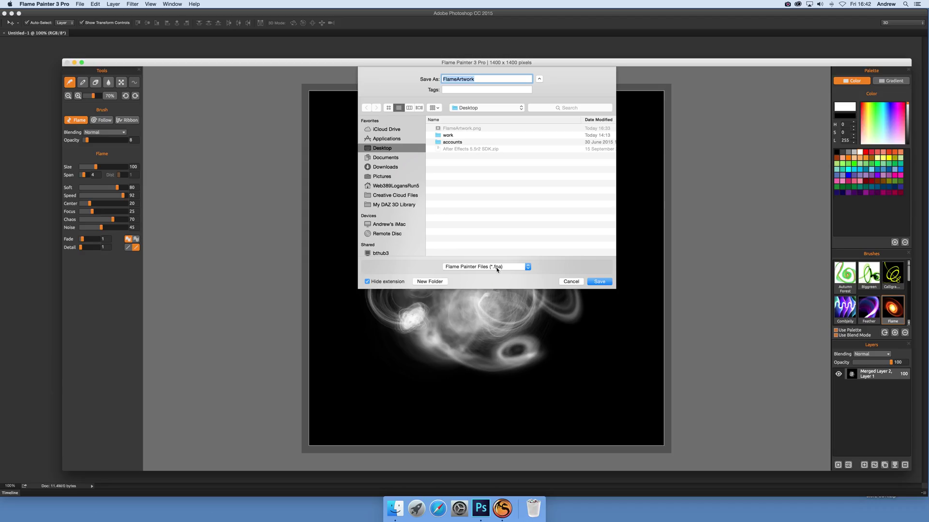
{"action": "left_click", "coordinate": [496, 269]}
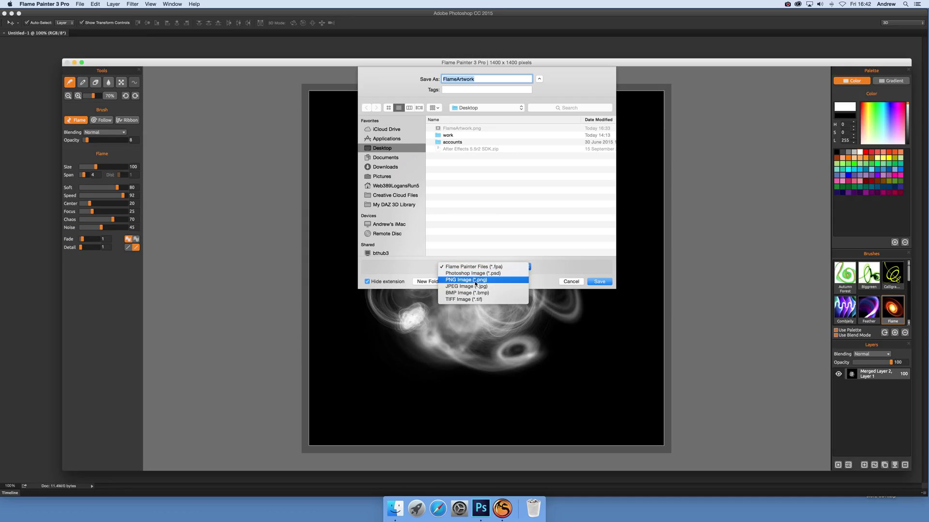
{"action": "left_click", "coordinate": [476, 280]}
{"action": "left_click", "coordinate": [606, 282]}
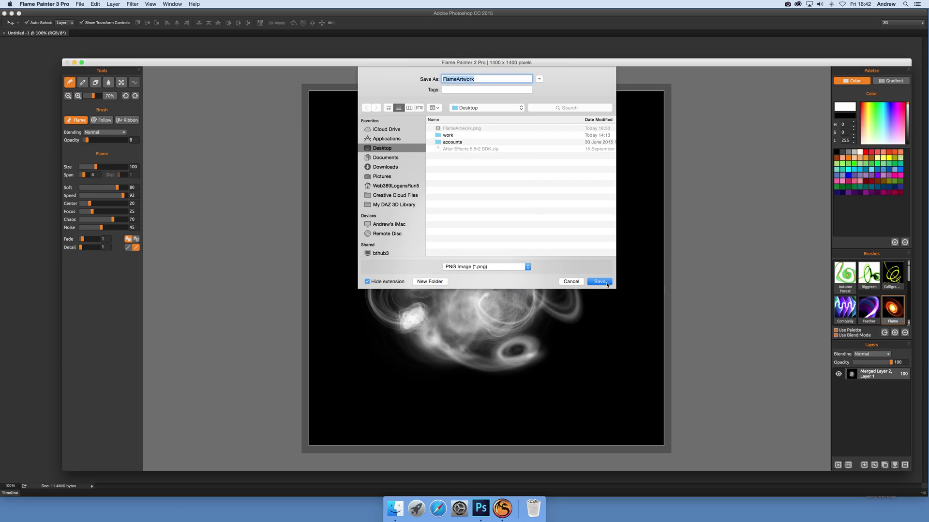
{"action": "left_click", "coordinate": [540, 111]}
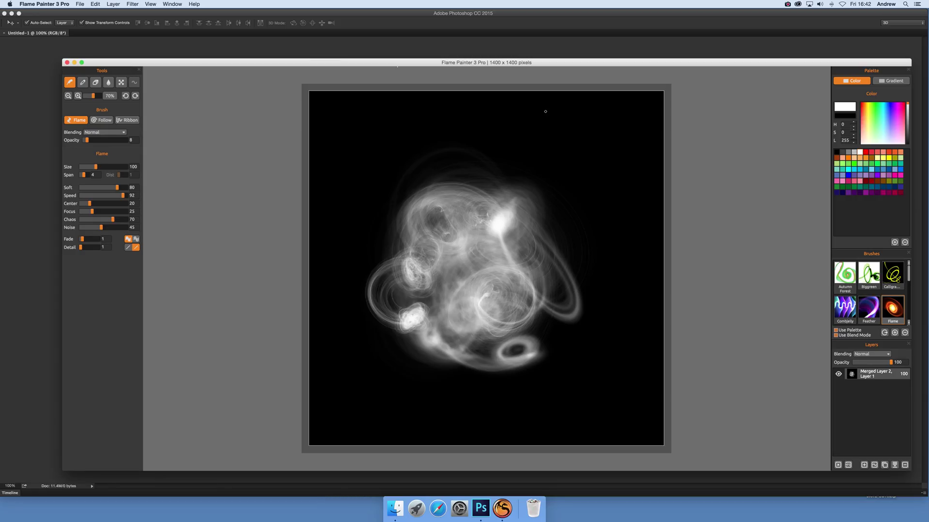
{"action": "left_click_drag", "start_coordinate": [389, 220], "coordinate": [320, 153]}
Add a faint smoke stroke, save a second PNG named FlameArtwork1, and zoom out to 50%
{"action": "left_click", "coordinate": [80, 5]}
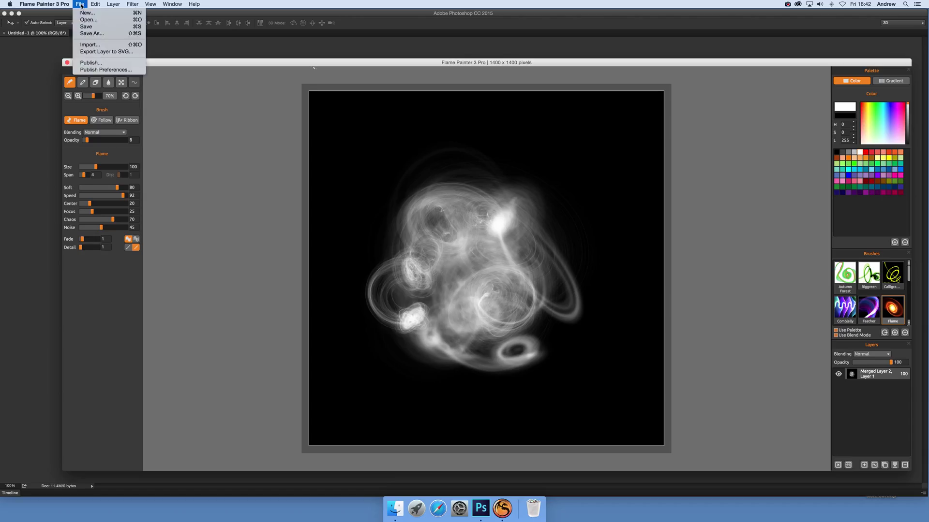
{"action": "mouse_move", "coordinate": [368, 111]}
{"action": "left_mouse_down"}
{"action": "mouse_move", "coordinate": [513, 242]}
{"action": "mouse_move", "coordinate": [534, 276]}
{"action": "mouse_move", "coordinate": [595, 271]}
{"action": "mouse_move", "coordinate": [556, 160]}
{"action": "mouse_move", "coordinate": [530, 208]}
{"action": "mouse_move", "coordinate": [479, 179]}
{"action": "mouse_move", "coordinate": [382, 208]}
{"action": "mouse_move", "coordinate": [431, 220]}
{"action": "mouse_move", "coordinate": [305, 140]}
{"action": "left_mouse_up"}
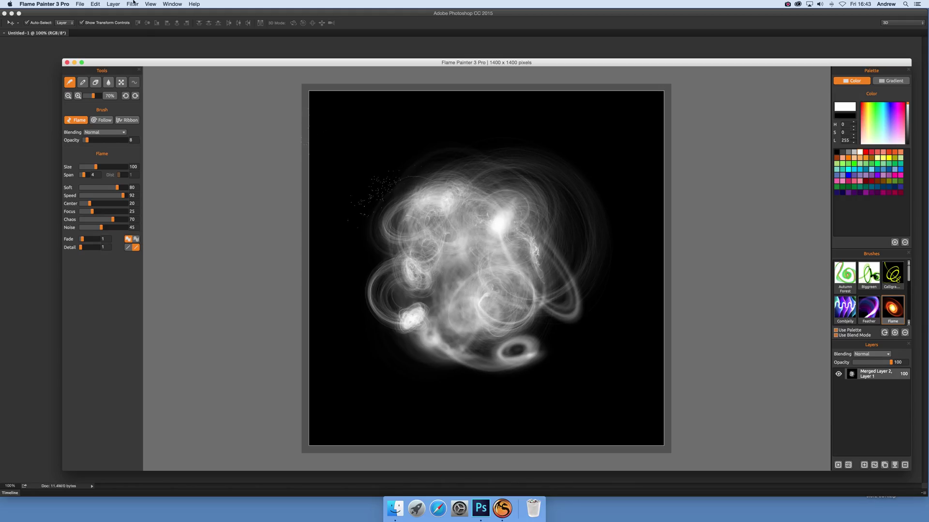
{"action": "left_click", "coordinate": [81, 4]}
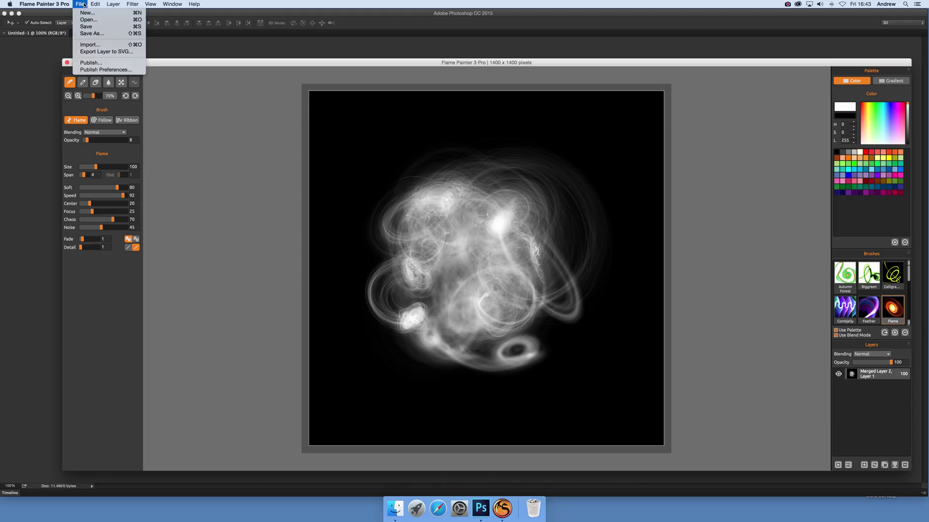
{"action": "left_click", "coordinate": [92, 34]}
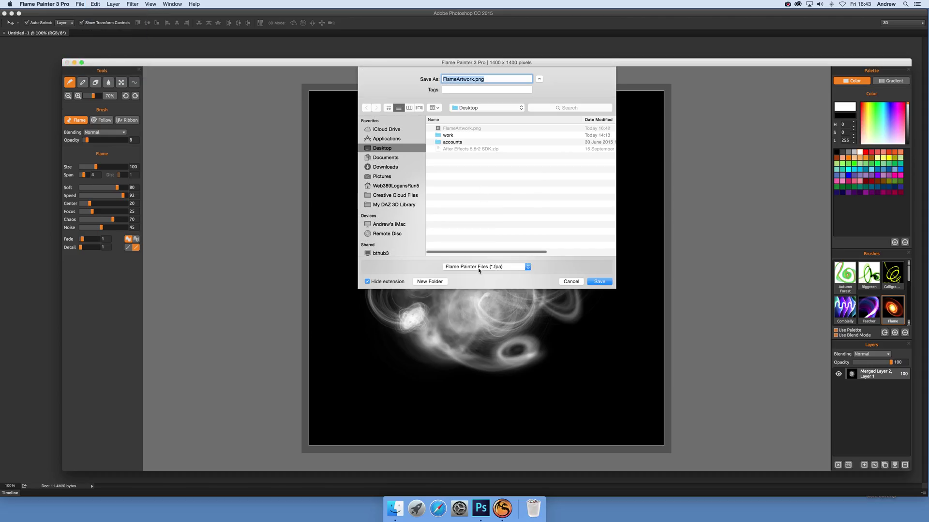
{"action": "left_click", "coordinate": [479, 268]}
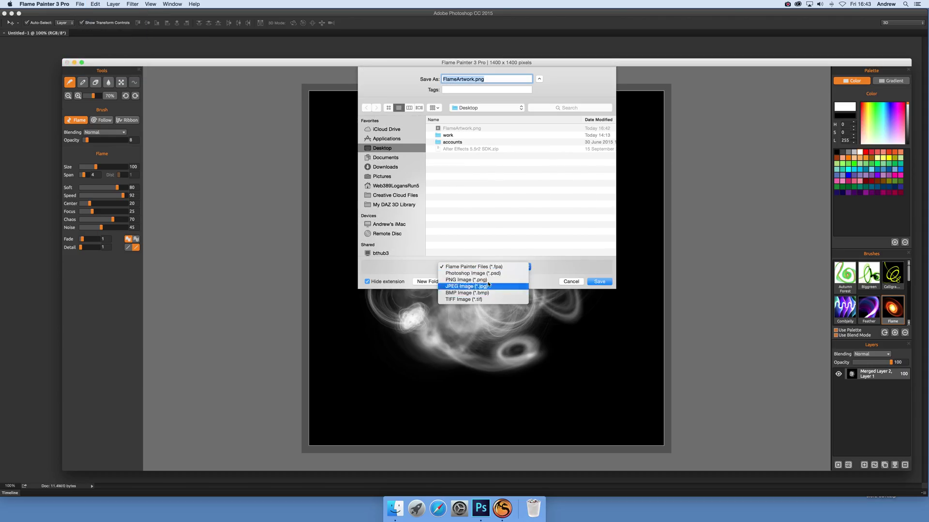
{"action": "left_click", "coordinate": [488, 281]}
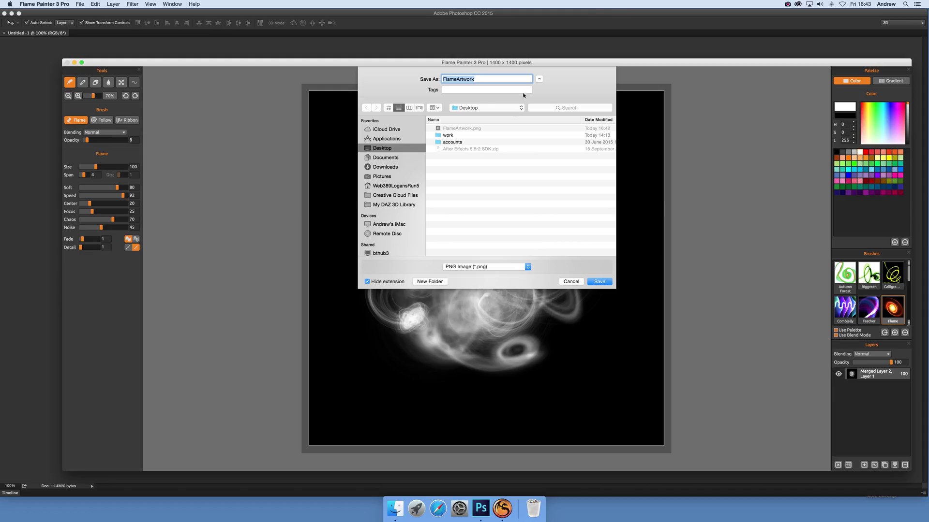
{"action": "left_click", "coordinate": [485, 80]}
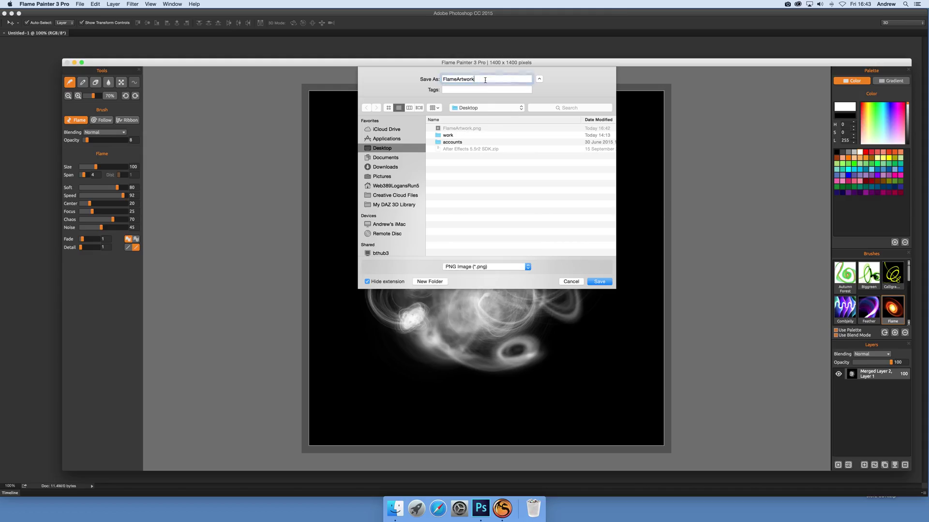
{"action": "left_click", "coordinate": [596, 282]}
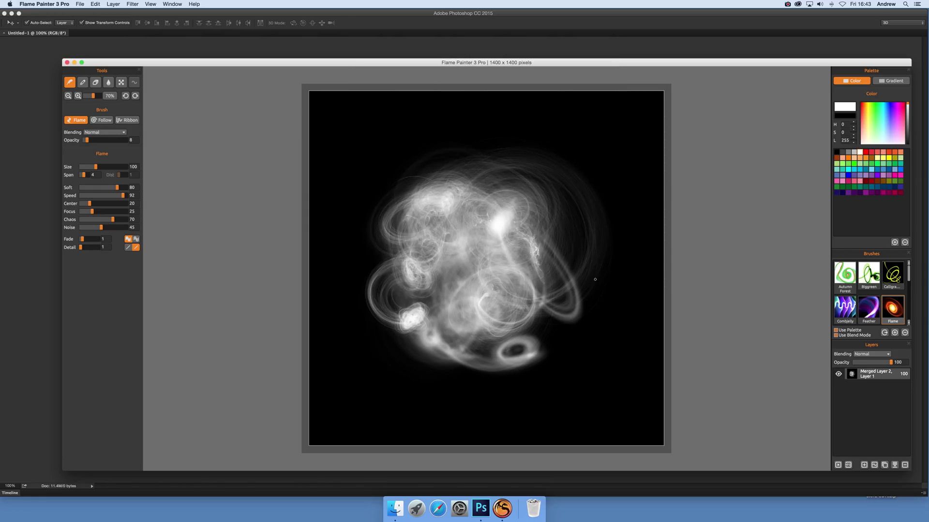
{"action": "key", "text": "super+minus"}
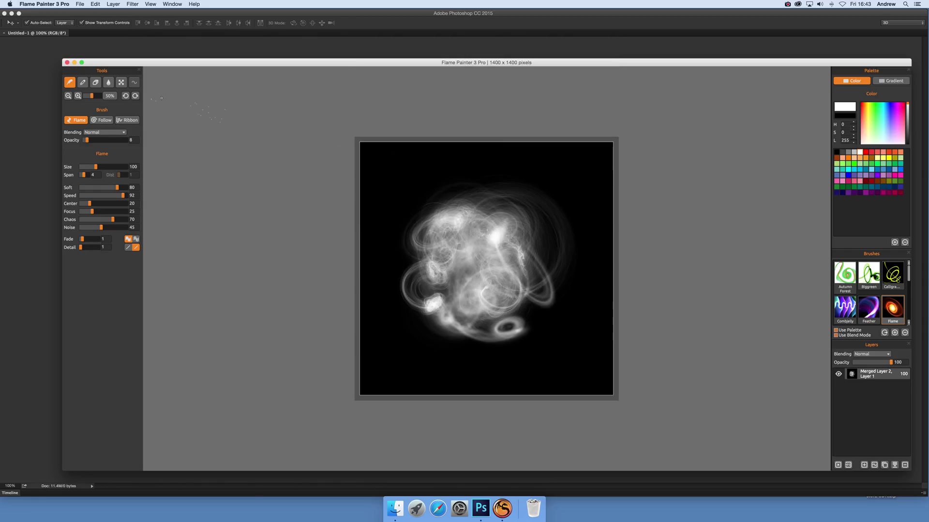
{"action": "left_click", "coordinate": [103, 15]}
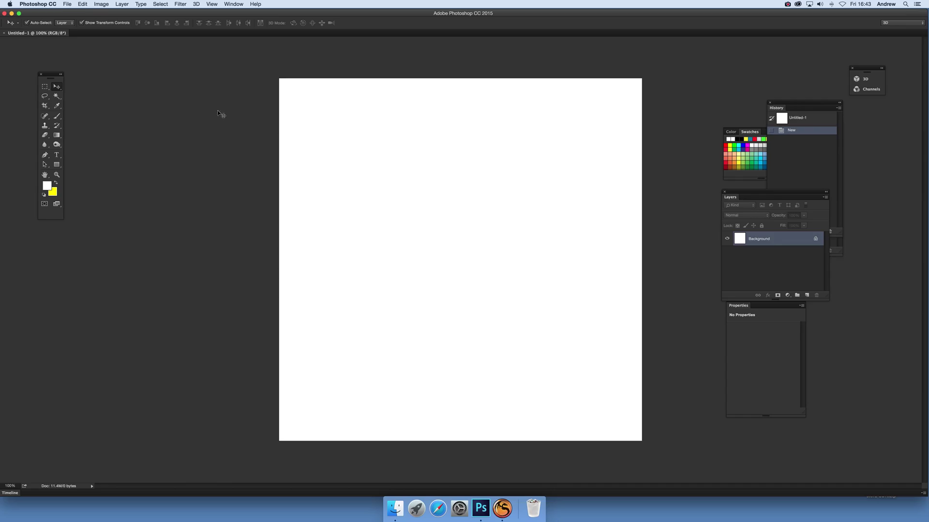
Open FlameArtwork.png from the Desktop as a new Photoshop document
{"action": "left_click", "coordinate": [68, 5]}
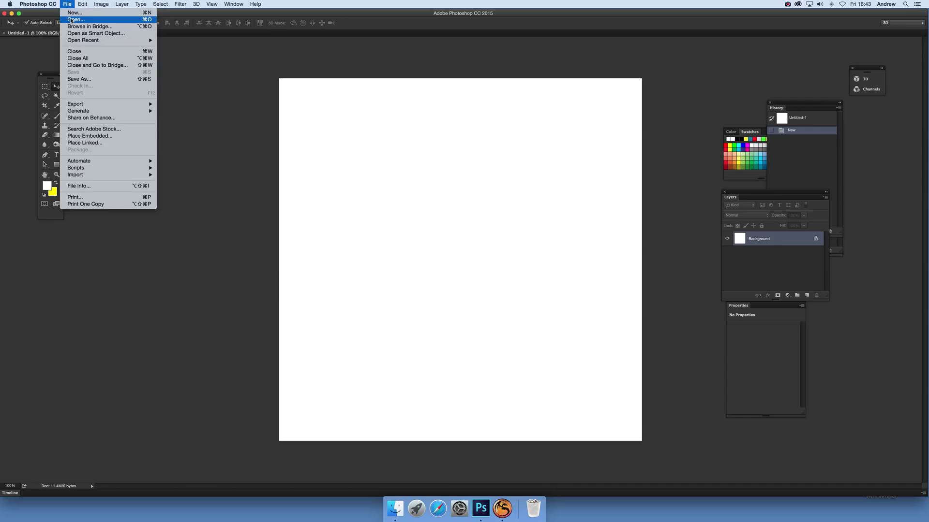
{"action": "left_click", "coordinate": [77, 20]}
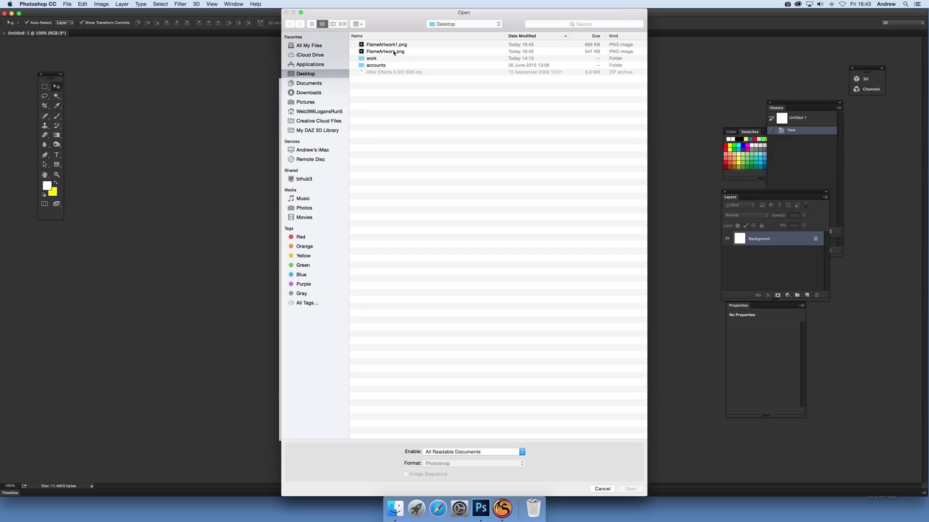
{"action": "left_click", "coordinate": [396, 52]}
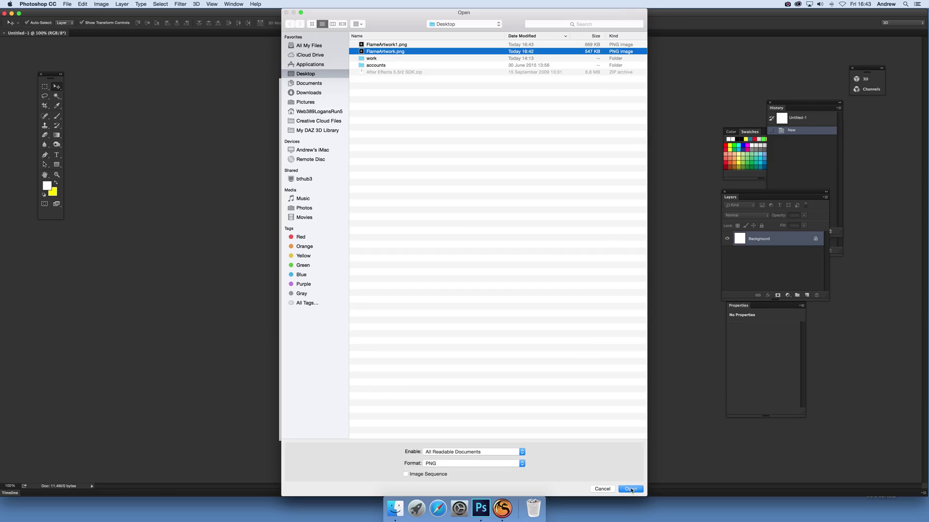
{"action": "left_click", "coordinate": [631, 490]}
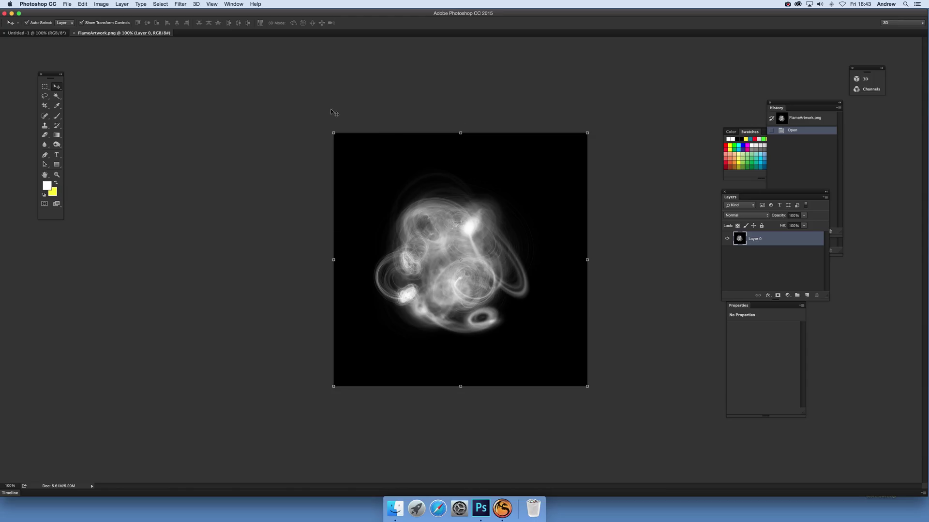
{"action": "left_click", "coordinate": [103, 4]}
Invert the image to dark smoke on white and define it as a brush preset
{"action": "mouse_move", "coordinate": [121, 24]}
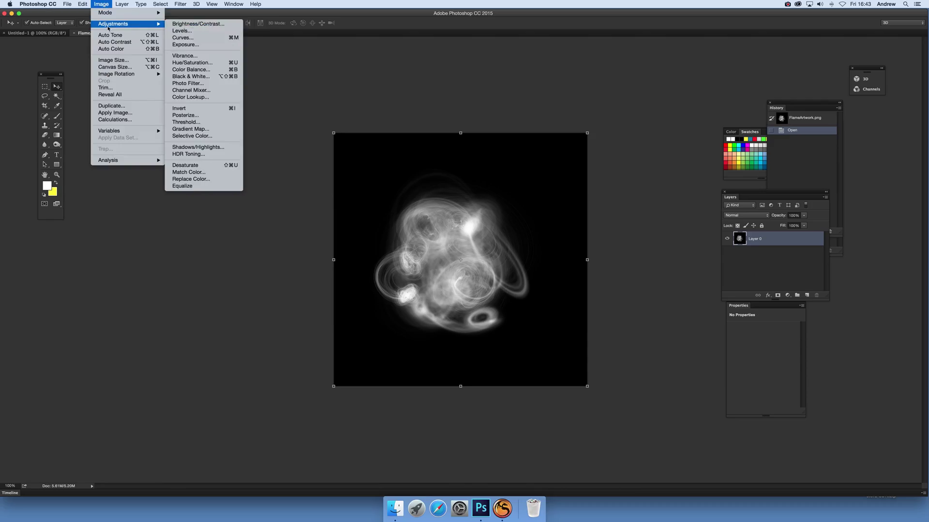
{"action": "left_click", "coordinate": [182, 109]}
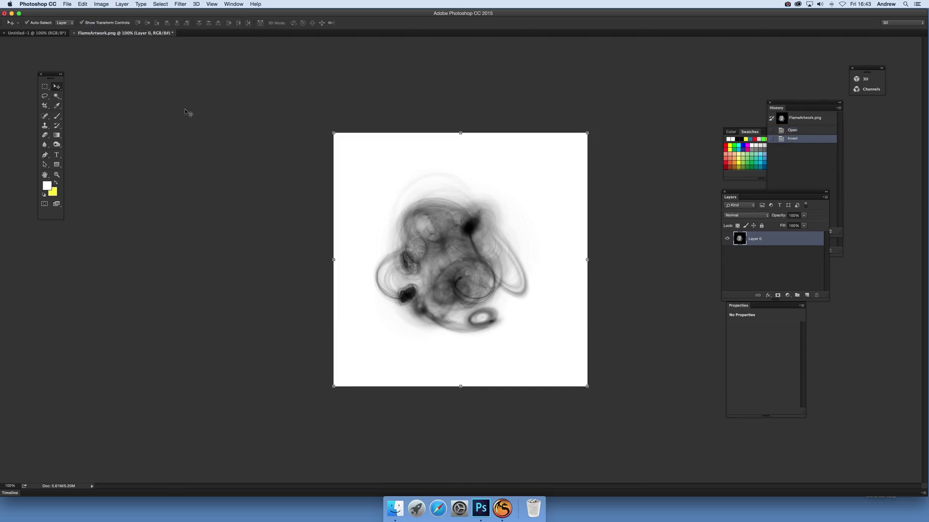
{"action": "left_click", "coordinate": [82, 5]}
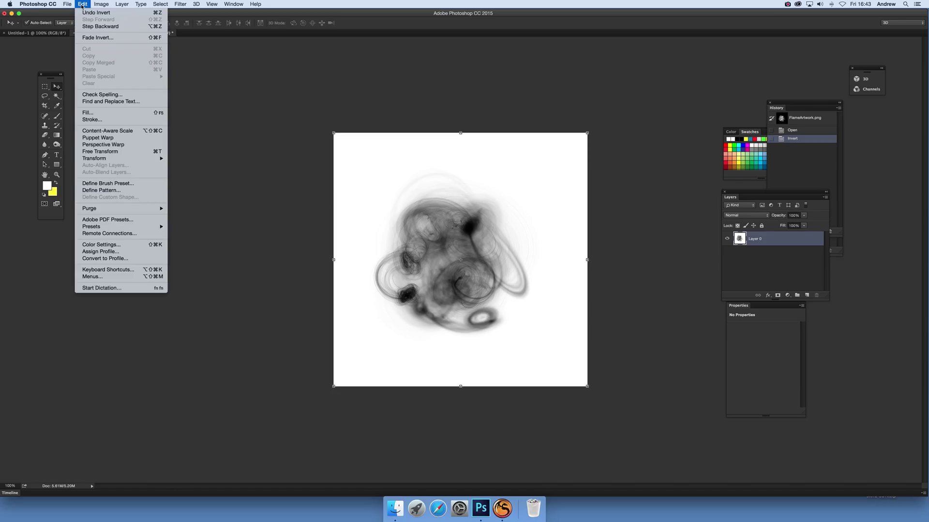
{"action": "left_click", "coordinate": [118, 185]}
{"action": "left_click", "coordinate": [546, 237]}
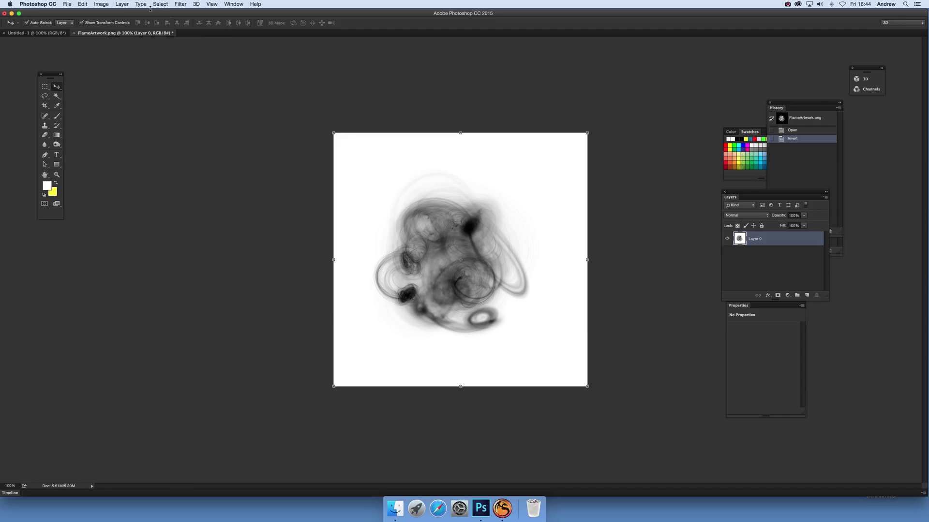
Duplicate the smoke layer as Layer 0 copy, then scale it down and move it up-left
{"action": "left_click", "coordinate": [120, 5]}
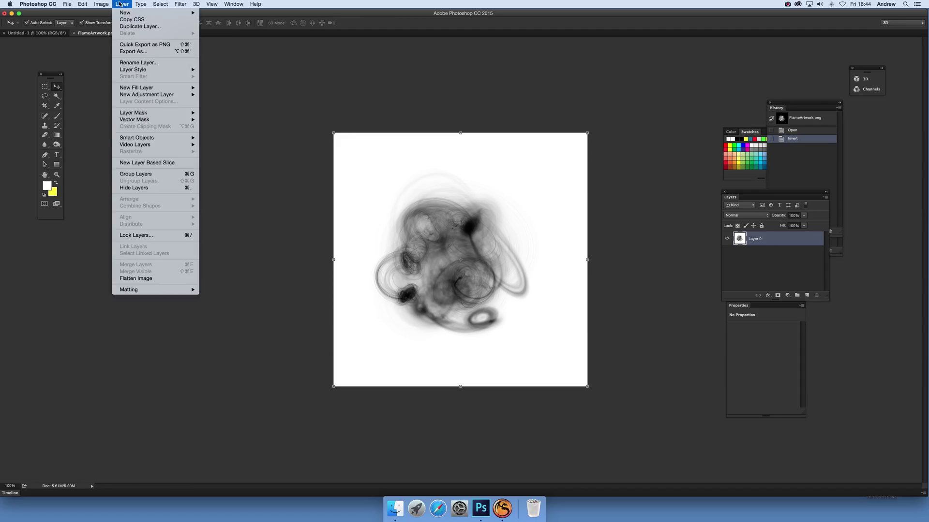
{"action": "left_click", "coordinate": [130, 27]}
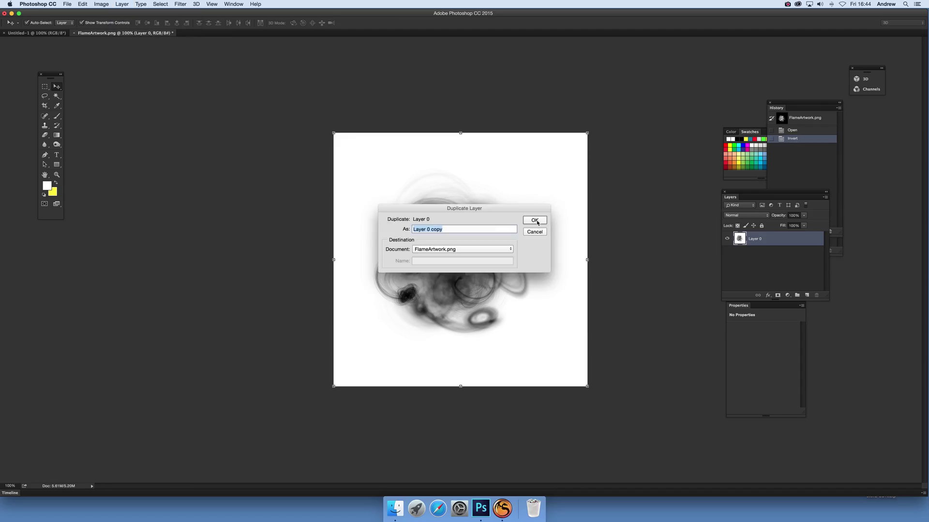
{"action": "left_click", "coordinate": [537, 222]}
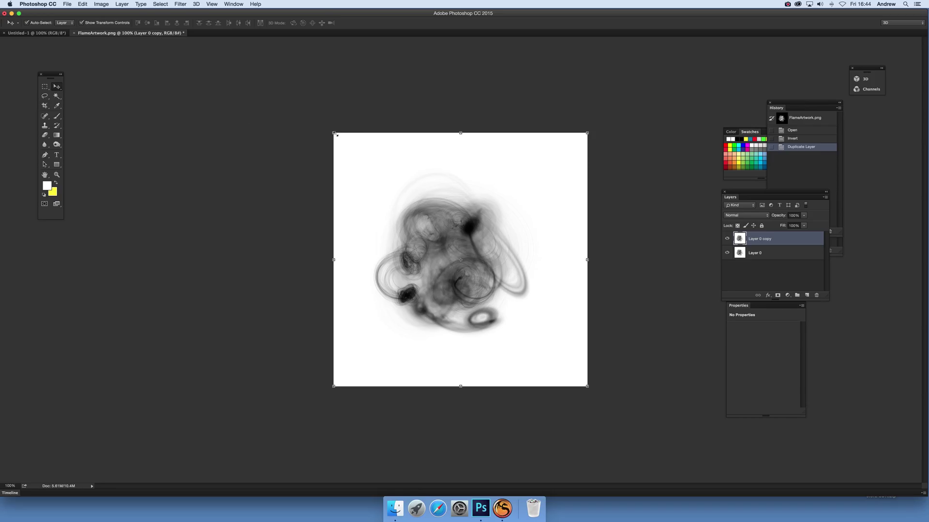
{"action": "left_click_drag", "start_coordinate": [336, 134], "coordinate": [450, 248]}
{"action": "left_click_drag", "start_coordinate": [513, 304], "coordinate": [424, 221]}
{"action": "key", "text": "Return"}
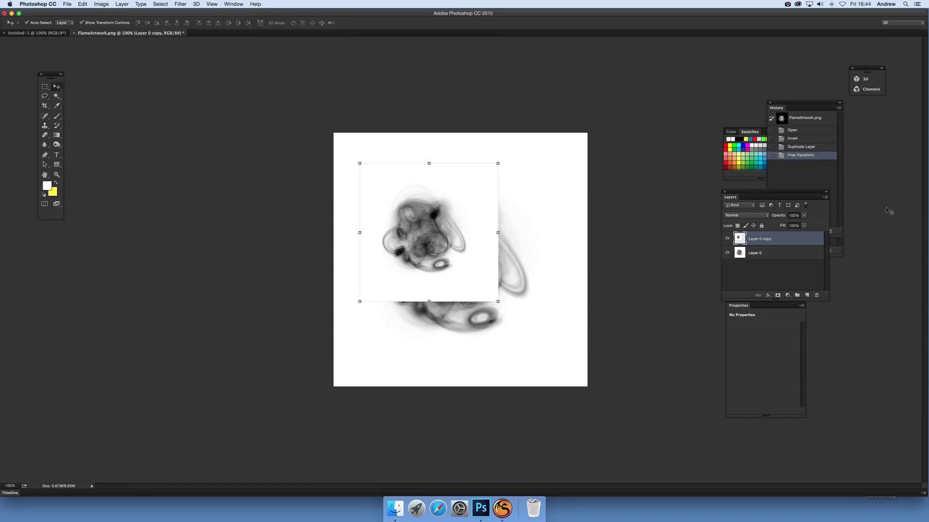
Set the copy to Multiply blending and shift it further up-left
{"action": "left_click", "coordinate": [742, 219]}
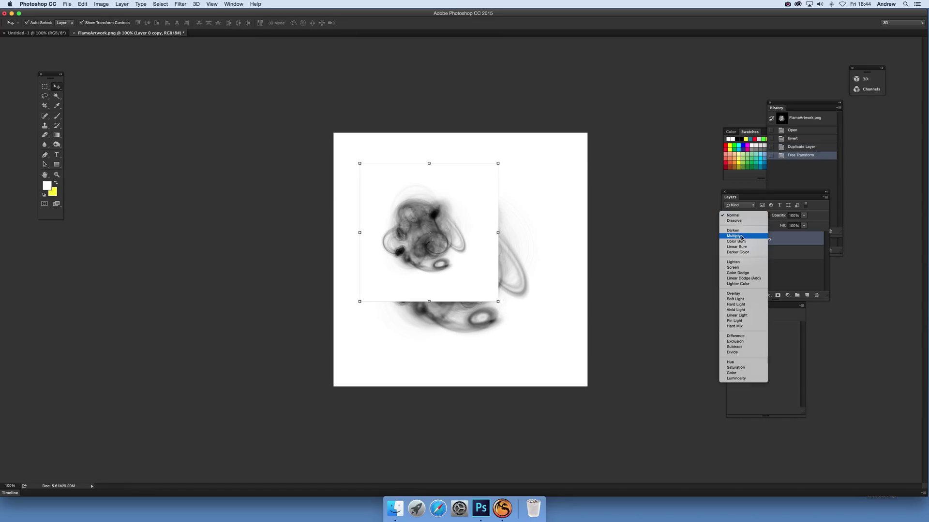
{"action": "left_click", "coordinate": [742, 236]}
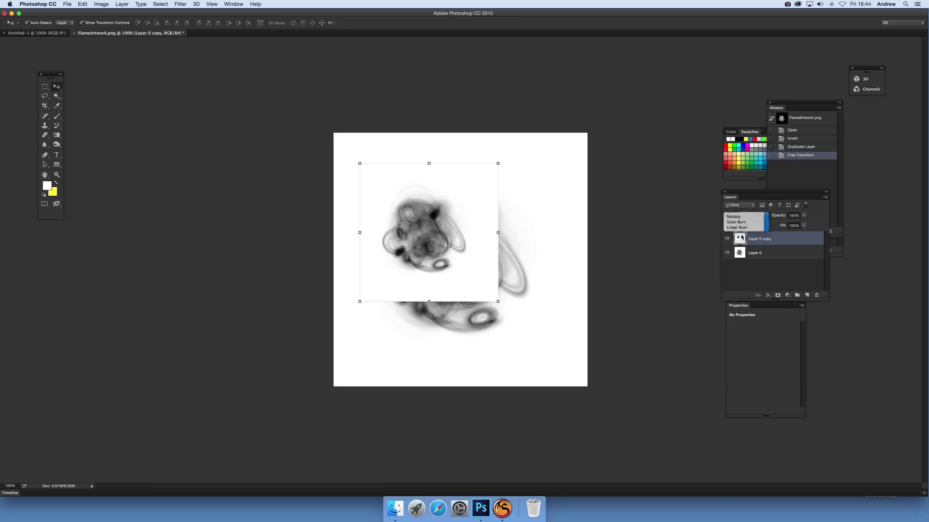
{"action": "left_click_drag", "start_coordinate": [420, 223], "coordinate": [506, 213]}
Apply a Gaussian Blur to the four-flame artwork
{"action": "left_click", "coordinate": [182, 5]}
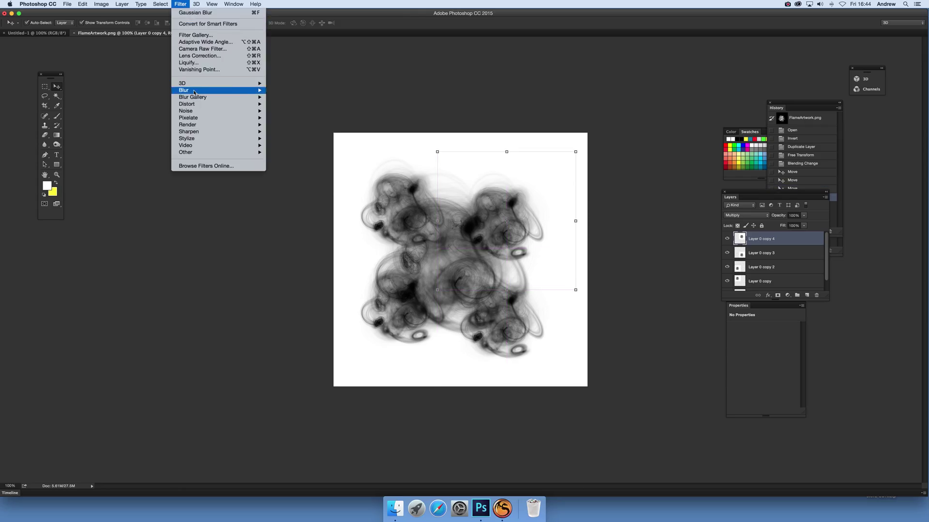
{"action": "mouse_move", "coordinate": [217, 90]}
{"action": "left_click", "coordinate": [291, 118]}
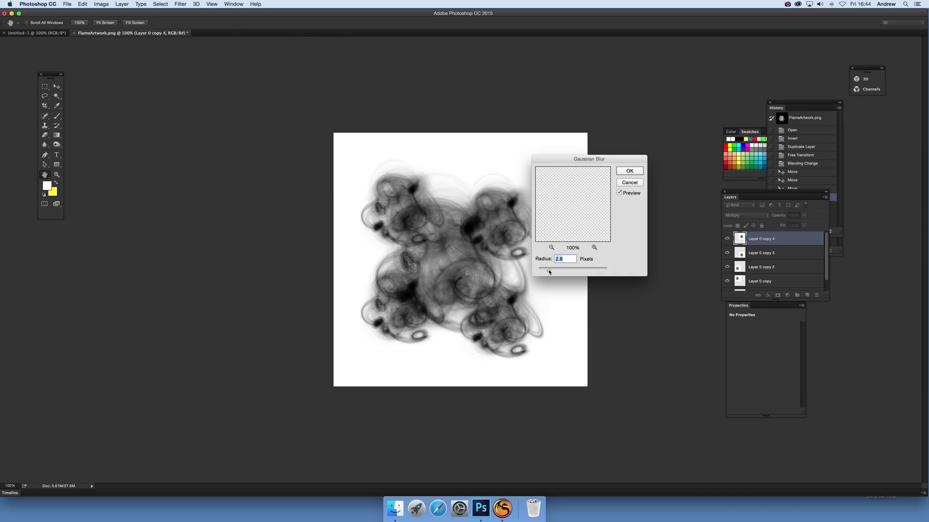
{"action": "left_click", "coordinate": [630, 171]}
Flatten the image into one Background layer and soften smoke areas with the Blur tool
{"action": "left_click", "coordinate": [141, 4]}
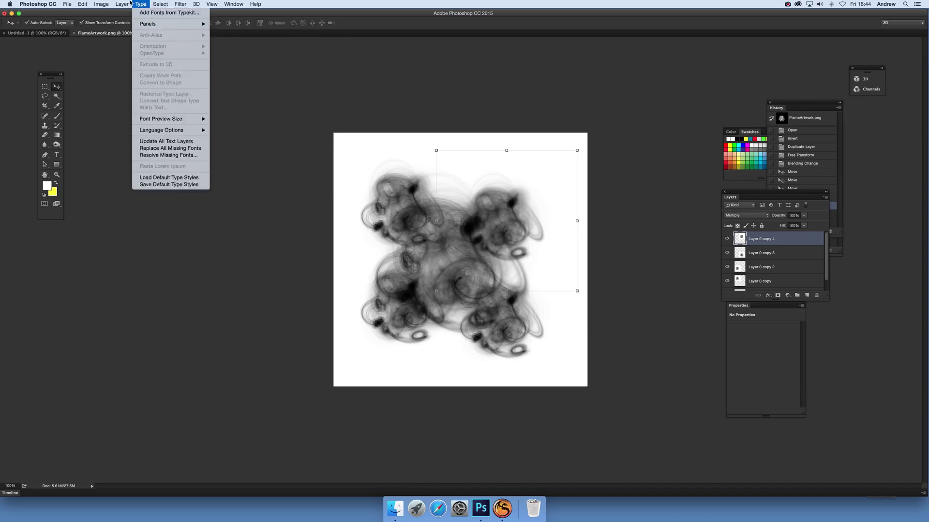
{"action": "mouse_move", "coordinate": [122, 4]}
{"action": "left_click", "coordinate": [136, 279]}
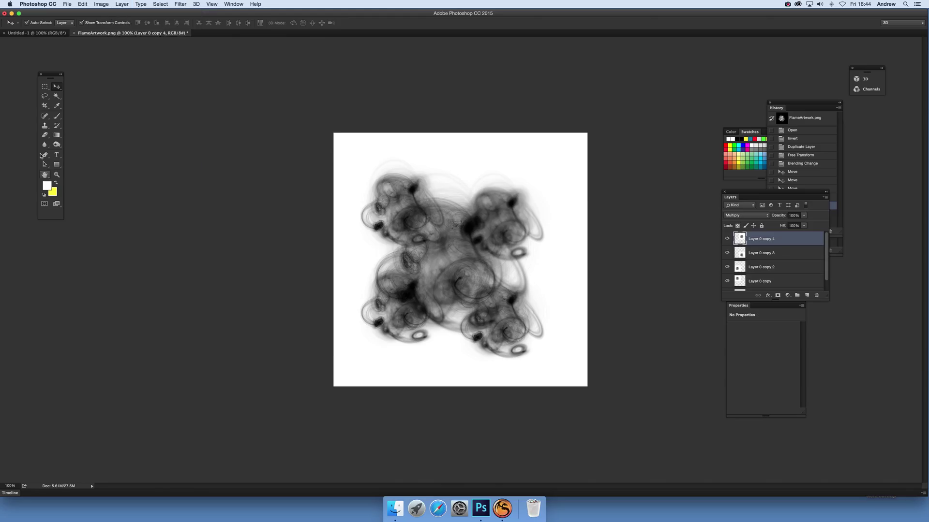
{"action": "left_click_drag", "start_coordinate": [44, 149], "coordinate": [73, 145]}
{"action": "mouse_move", "coordinate": [474, 203]}
{"action": "left_mouse_down"}
{"action": "mouse_move", "coordinate": [542, 217]}
{"action": "mouse_move", "coordinate": [421, 233]}
{"action": "mouse_move", "coordinate": [484, 179]}
{"action": "mouse_move", "coordinate": [532, 232]}
{"action": "left_mouse_up"}
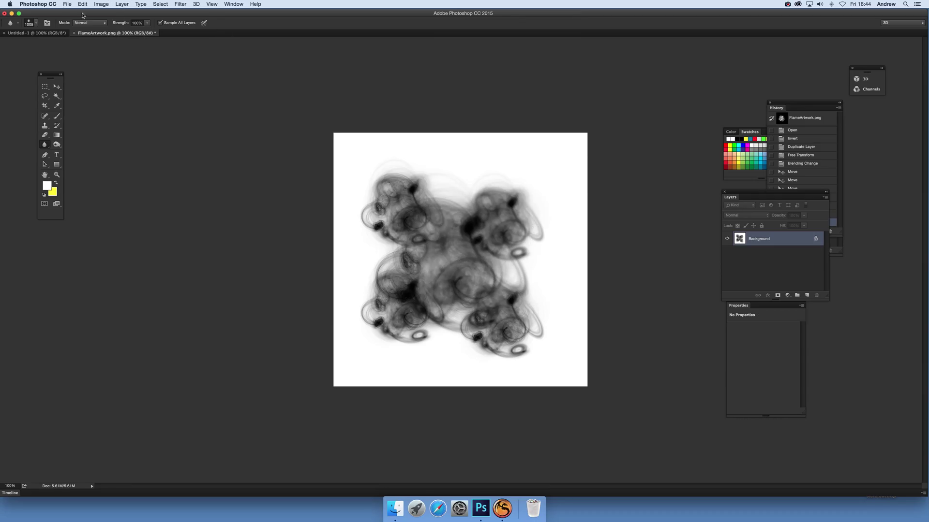
Define the flattened four-flame artwork as a new brush preset
{"action": "left_click", "coordinate": [69, 5]}
{"action": "mouse_move", "coordinate": [82, 3]}
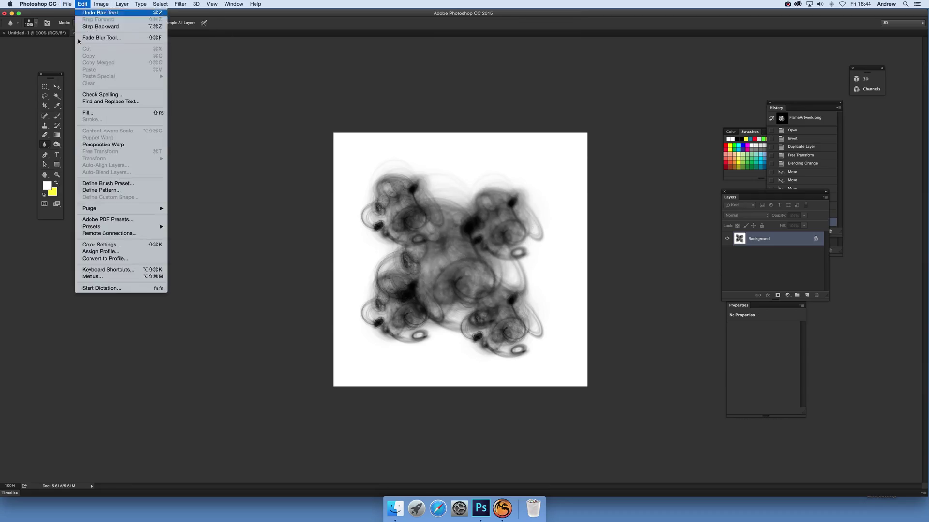
{"action": "left_click", "coordinate": [104, 183]}
{"action": "left_click", "coordinate": [553, 239]}
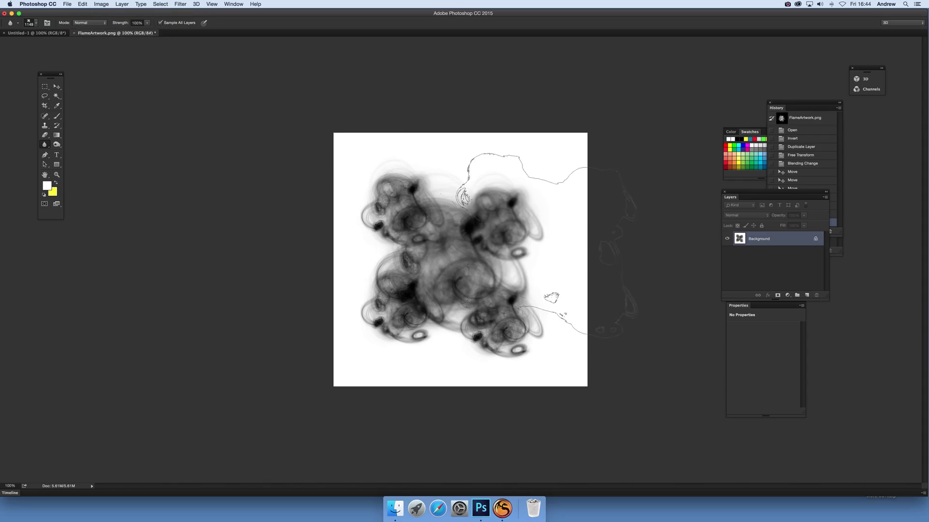
Start placing FlameArtwork1.png as an embedded image, then cancel the placement
{"action": "left_click", "coordinate": [67, 4]}
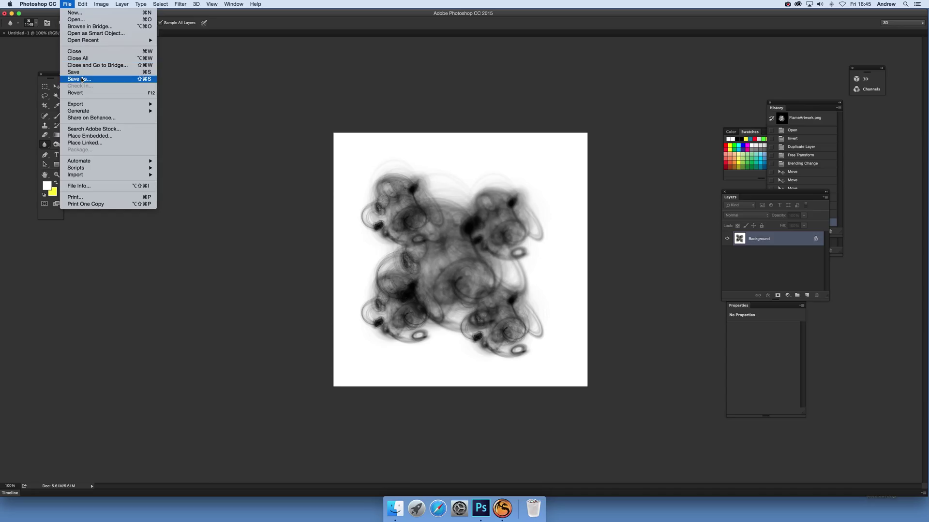
{"action": "left_click", "coordinate": [89, 136]}
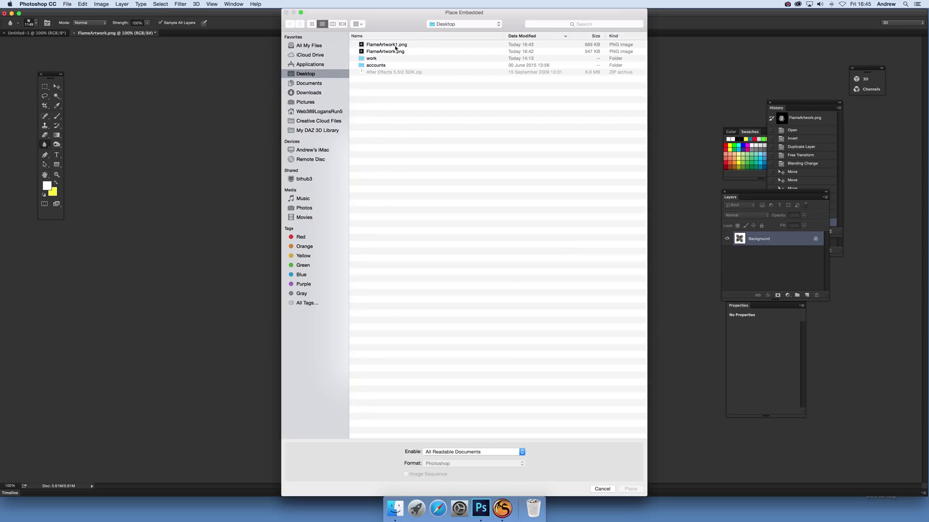
{"action": "left_click", "coordinate": [396, 45]}
{"action": "left_click", "coordinate": [630, 493]}
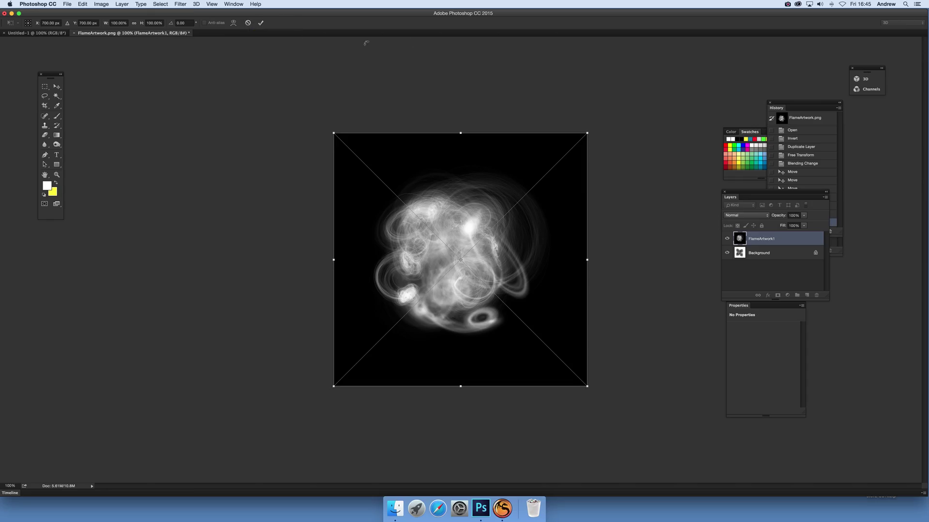
{"action": "left_click", "coordinate": [249, 23]}
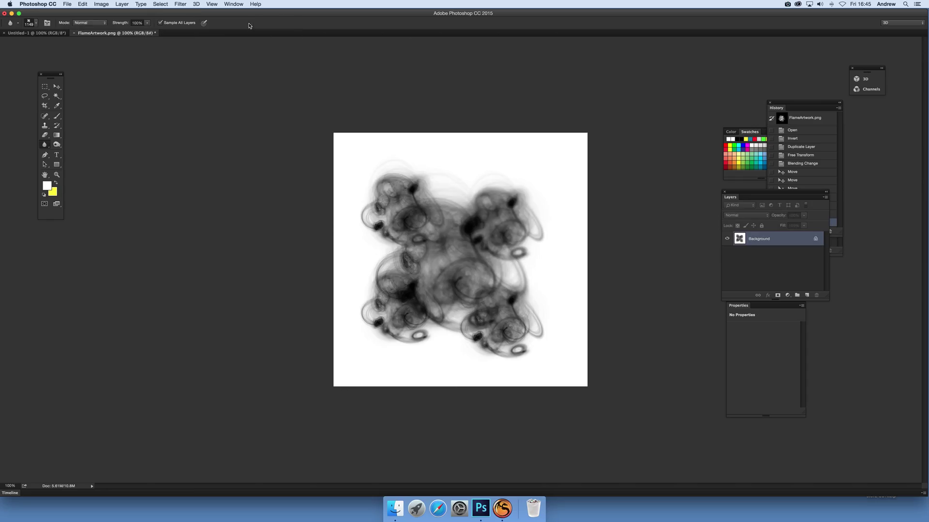
Open FlameArtwork1.png as a new document
{"action": "left_click", "coordinate": [68, 5]}
{"action": "left_click", "coordinate": [71, 20]}
{"action": "left_click", "coordinate": [383, 46]}
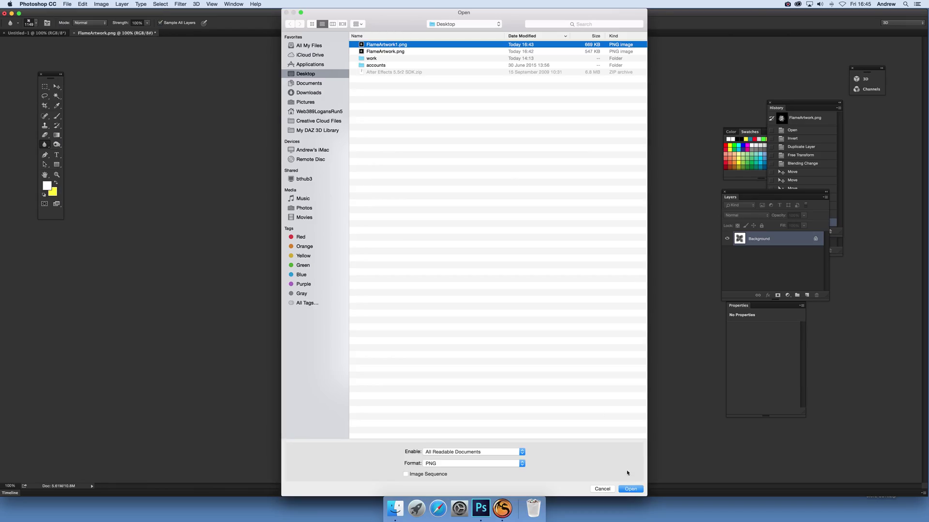
{"action": "left_click", "coordinate": [630, 489]}
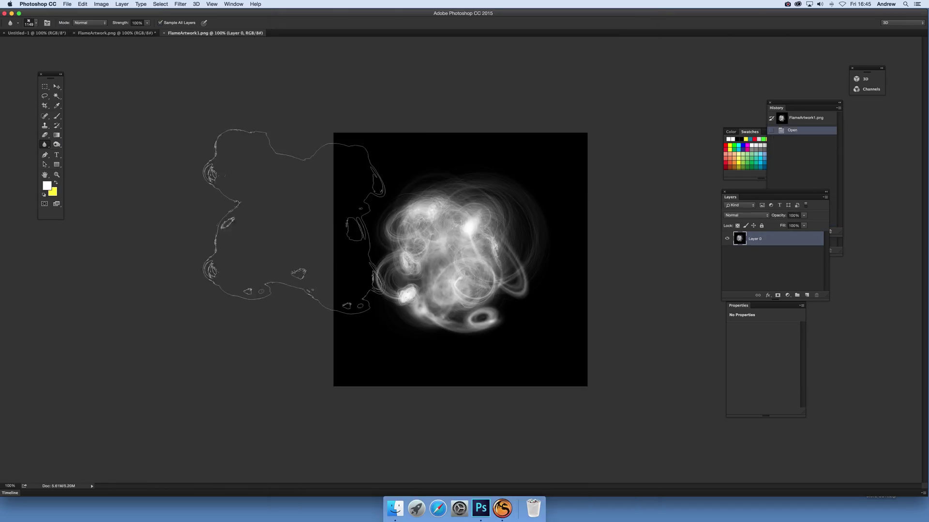
Invert FlameArtwork1.png to dark smoke on white, select all and copy it
{"action": "left_click", "coordinate": [101, 4]}
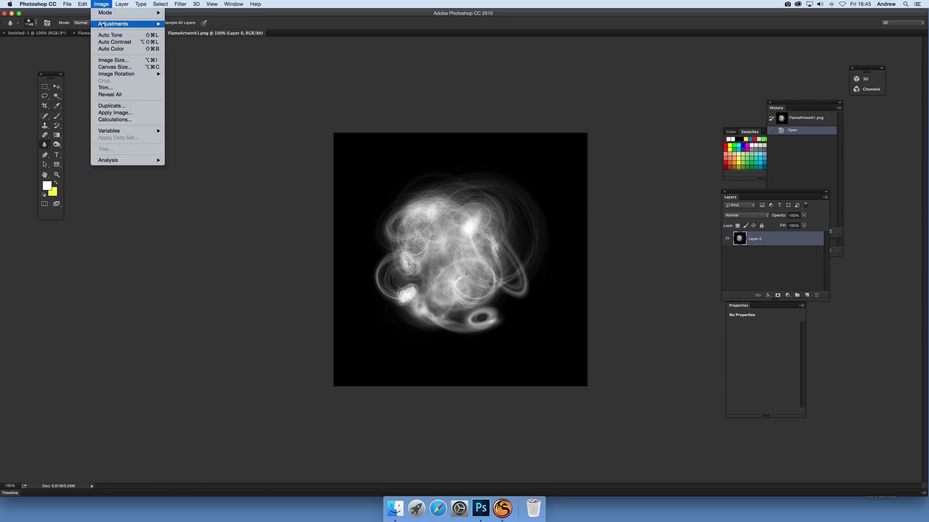
{"action": "mouse_move", "coordinate": [131, 24]}
{"action": "left_click", "coordinate": [193, 109]}
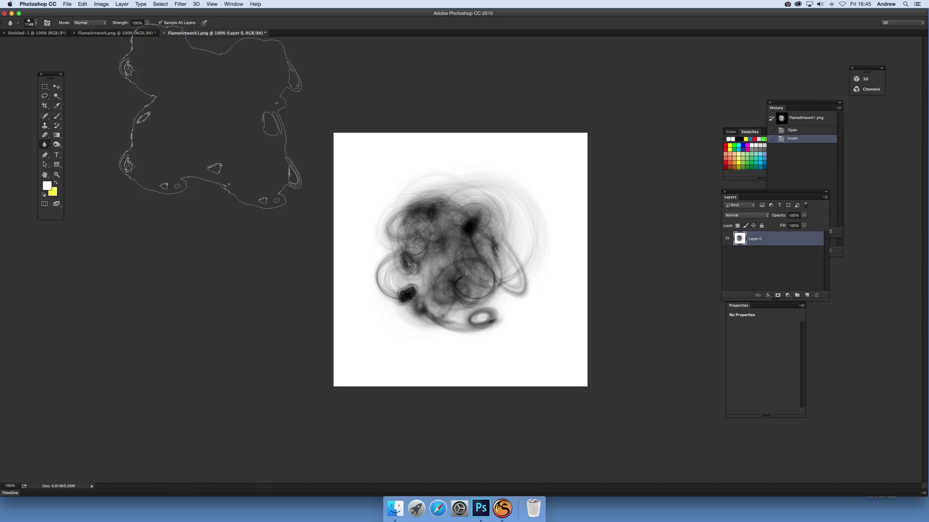
{"action": "left_click", "coordinate": [160, 4]}
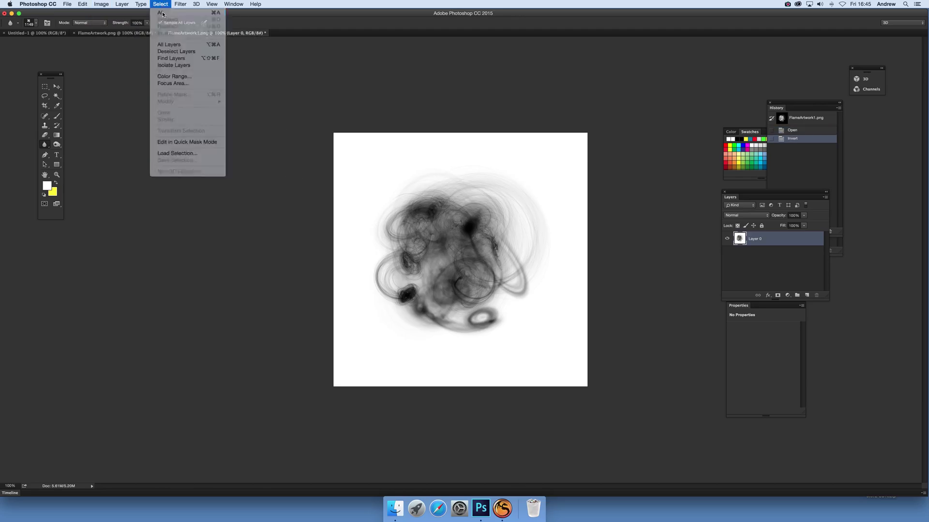
{"action": "left_click", "coordinate": [162, 12]}
{"action": "key", "text": "super+c"}
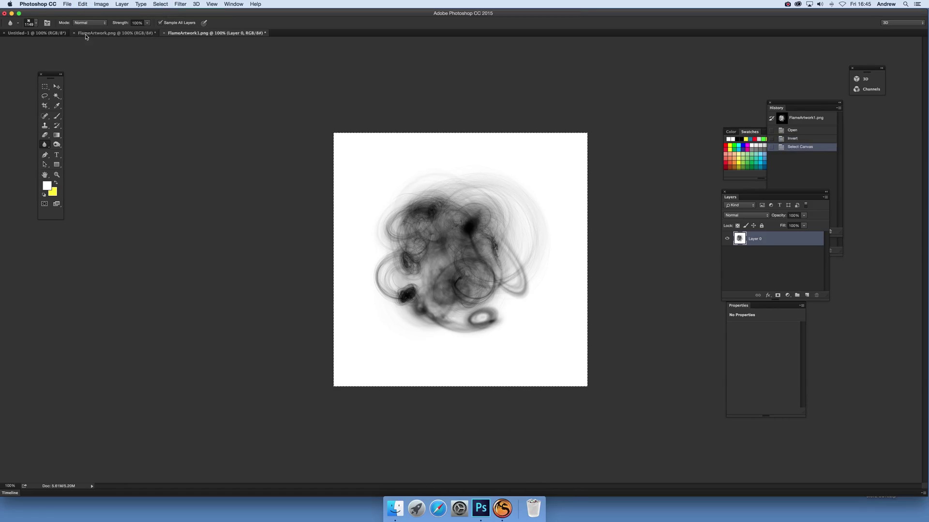
Paste the inverted flame into FlameArtwork.png as a new layer blended with Darken
{"action": "left_click", "coordinate": [90, 36]}
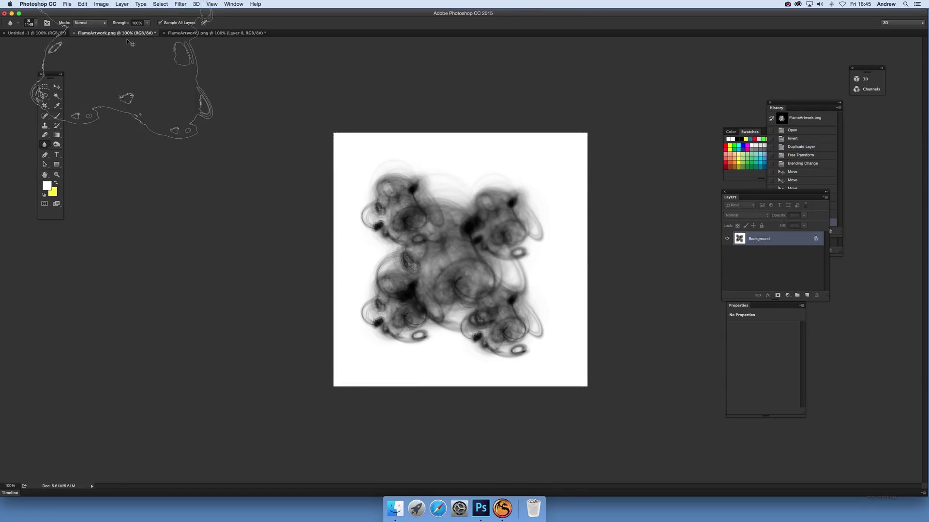
{"action": "key", "text": "super+v"}
{"action": "left_click_drag", "start_coordinate": [127, 39], "coordinate": [499, 204]}
{"action": "left_click_drag", "start_coordinate": [658, 276], "coordinate": [739, 214]}
{"action": "left_click", "coordinate": [740, 214]}
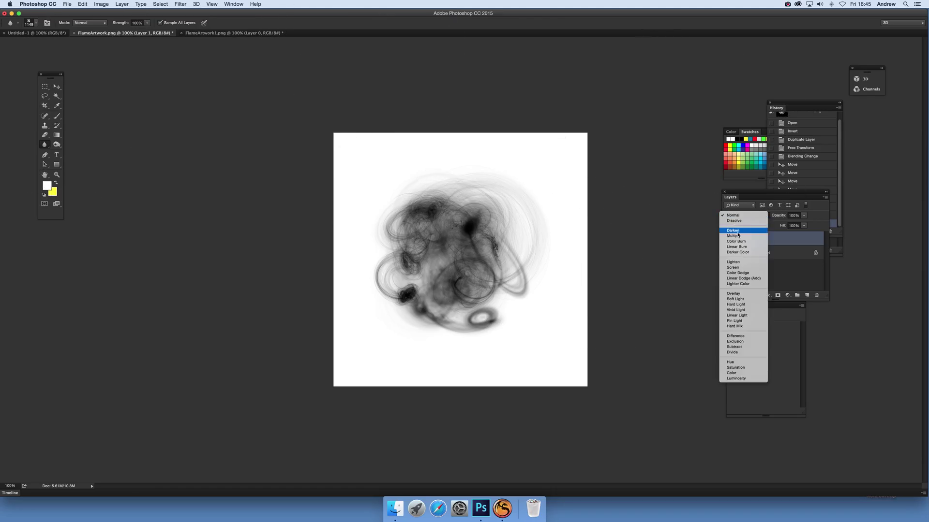
{"action": "left_click", "coordinate": [737, 231]}
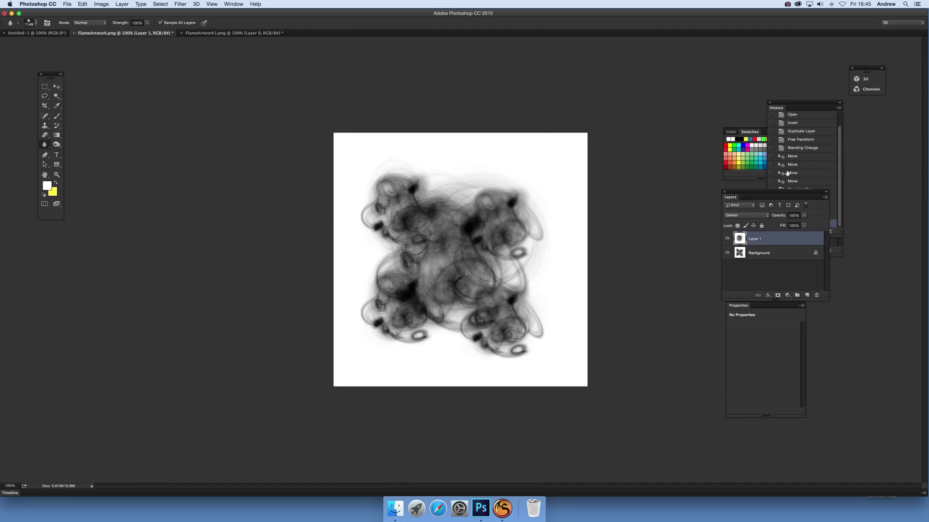
Move the Layers panel further left and select the Move tool
{"action": "left_click_drag", "start_coordinate": [763, 197], "coordinate": [649, 190]}
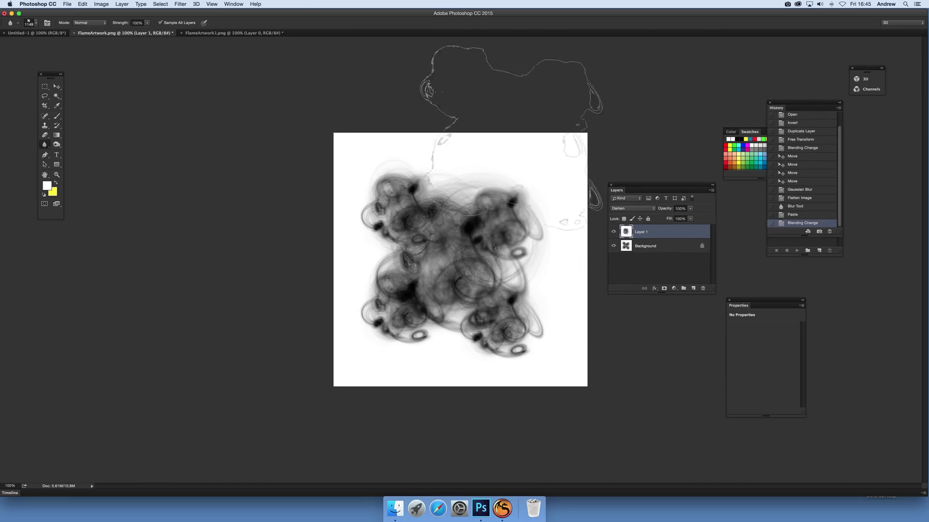
{"action": "left_click", "coordinate": [230, 4]}
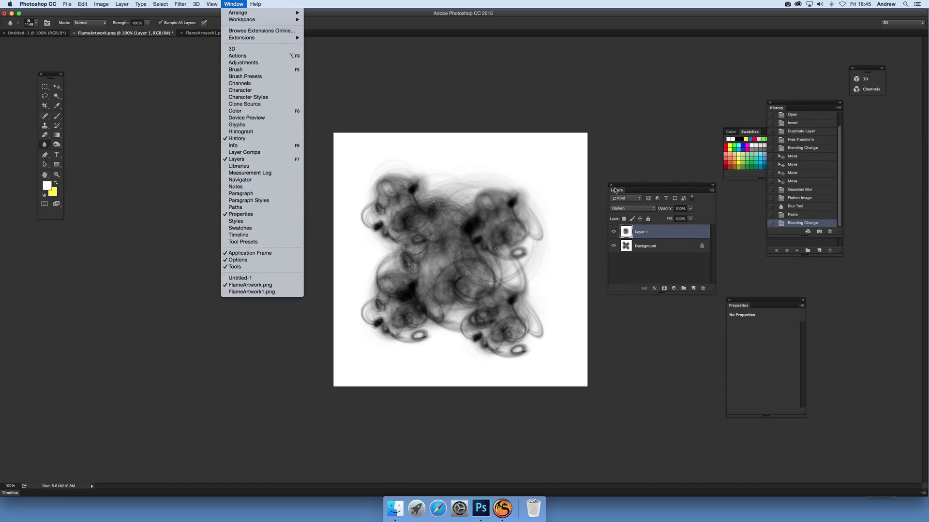
{"action": "left_click", "coordinate": [645, 204]}
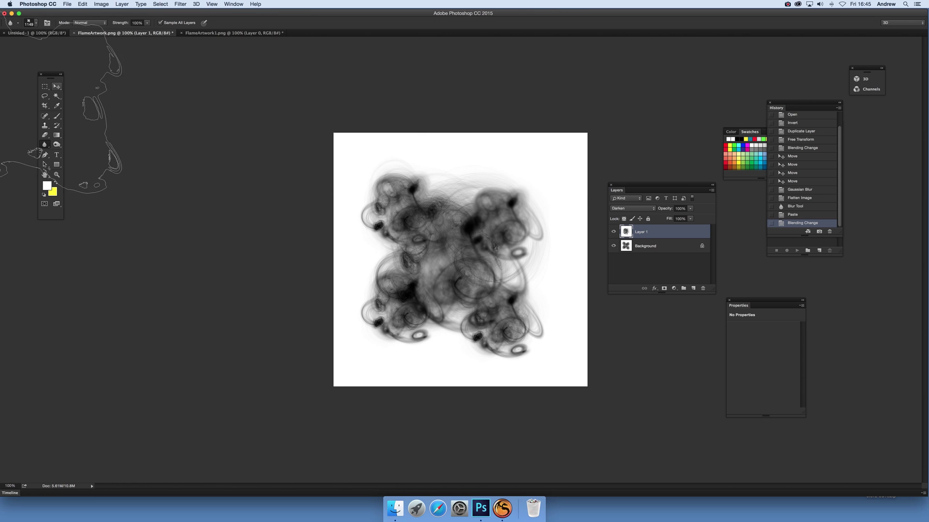
{"action": "left_click", "coordinate": [57, 87]}
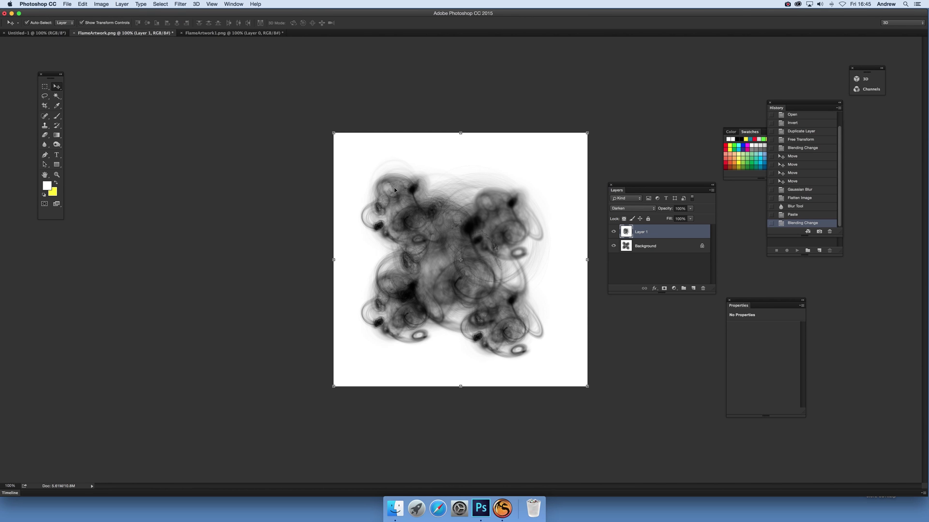
Flatten FlameArtwork.png and save it as a brush preset named FlameArtwork.png
{"action": "left_click", "coordinate": [124, 6]}
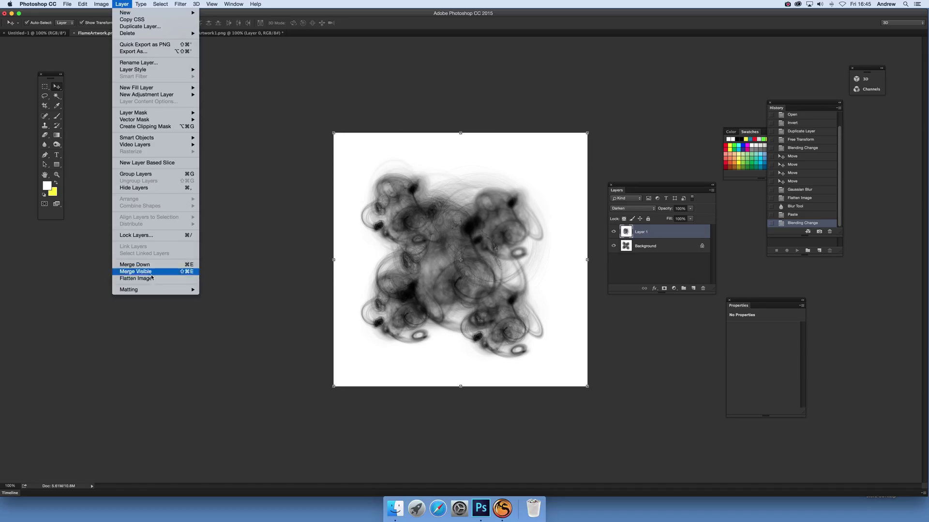
{"action": "left_click", "coordinate": [155, 272]}
{"action": "left_click", "coordinate": [82, 4]}
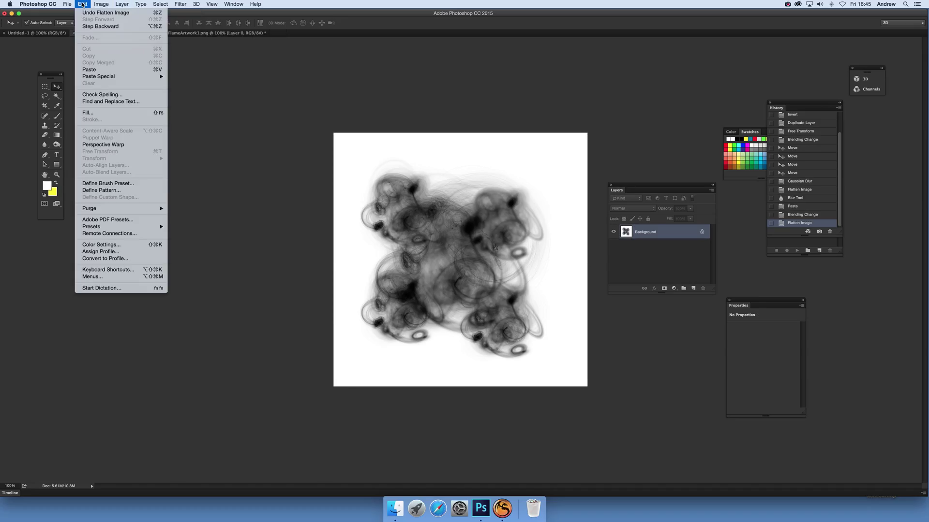
{"action": "left_click", "coordinate": [108, 184]}
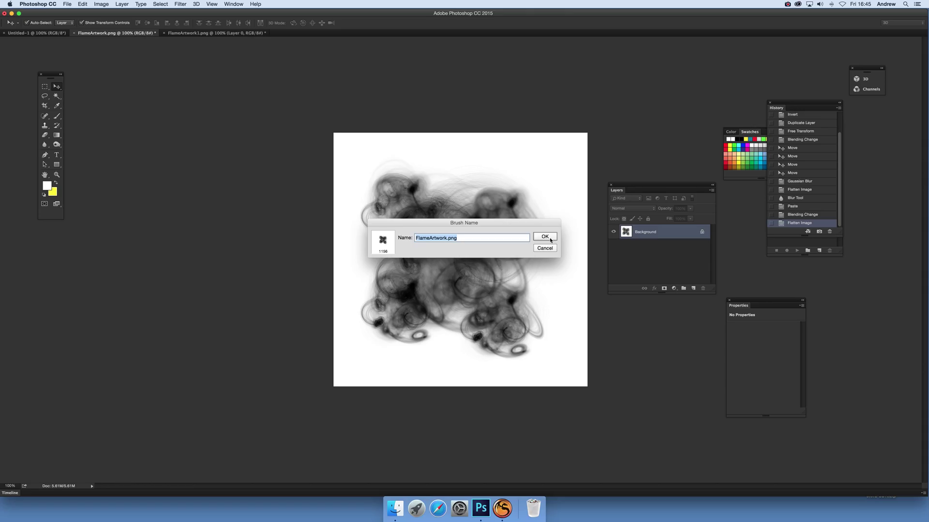
{"action": "left_click", "coordinate": [549, 237]}
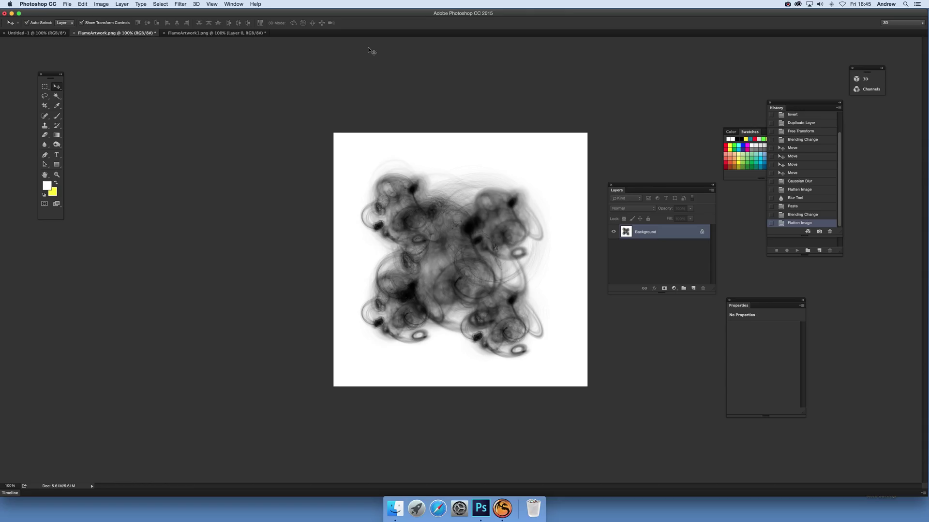
In Untitled-1, choose the Brush tool with the 1005 smoke preset and stamp a test mark
{"action": "left_click", "coordinate": [45, 34]}
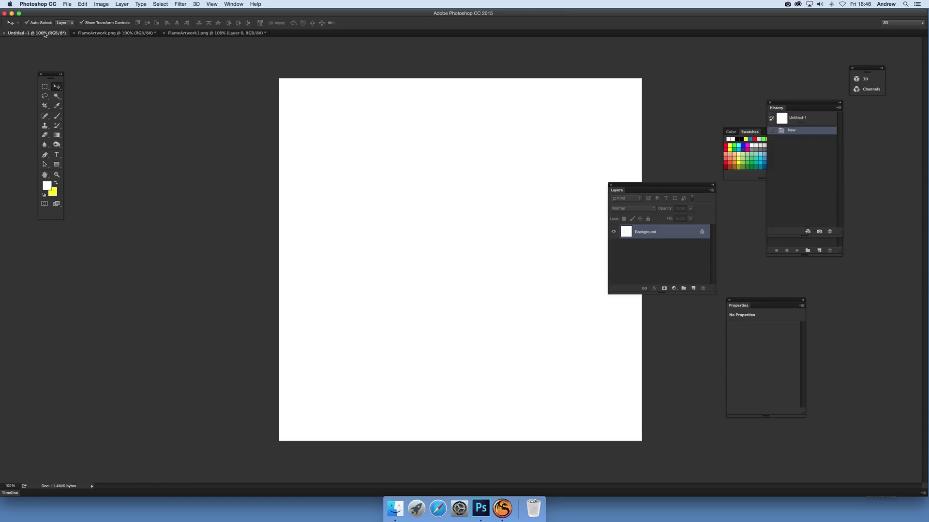
{"action": "left_click", "coordinate": [55, 117]}
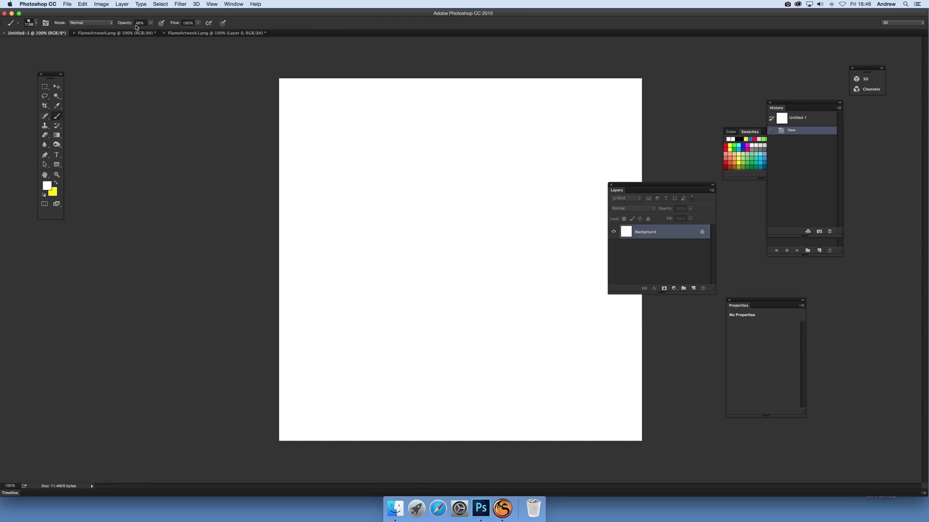
{"action": "left_click", "coordinate": [33, 25]}
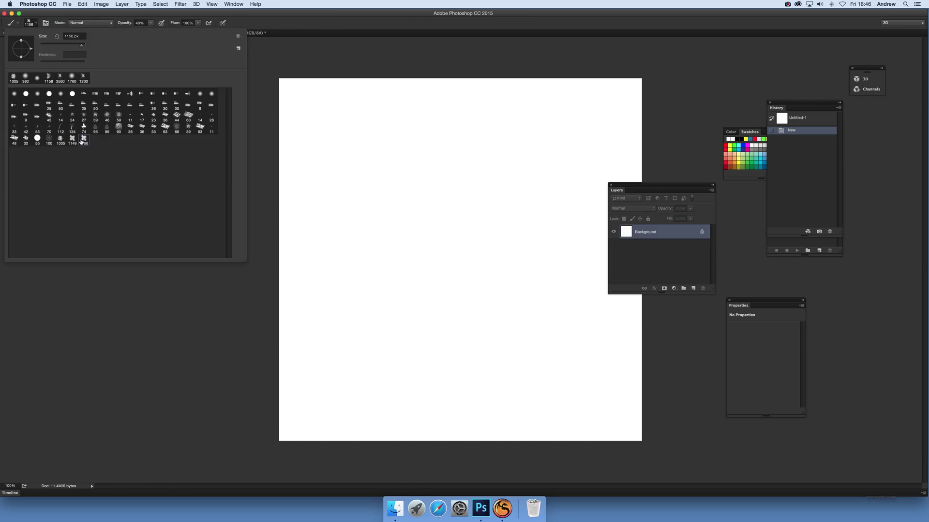
{"action": "left_click", "coordinate": [60, 140]}
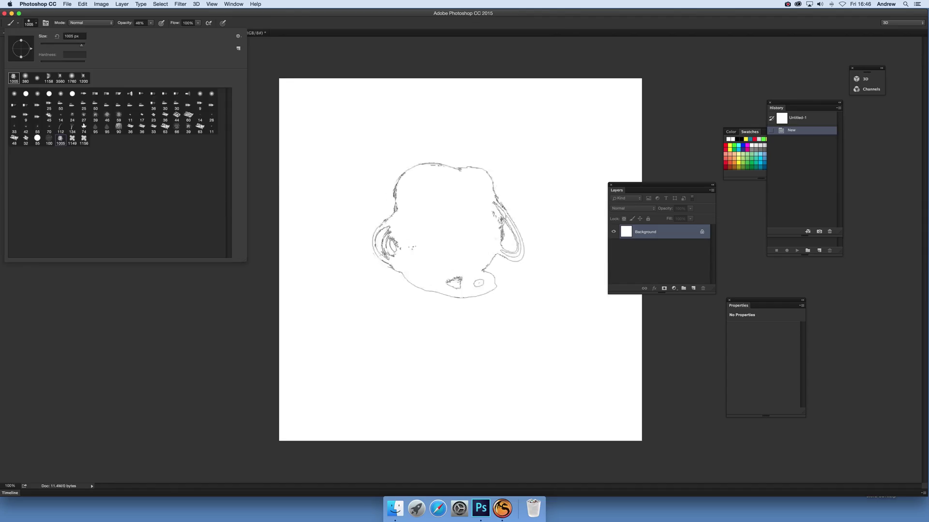
{"action": "left_click", "coordinate": [402, 213]}
{"action": "left_click", "coordinate": [378, 193]}
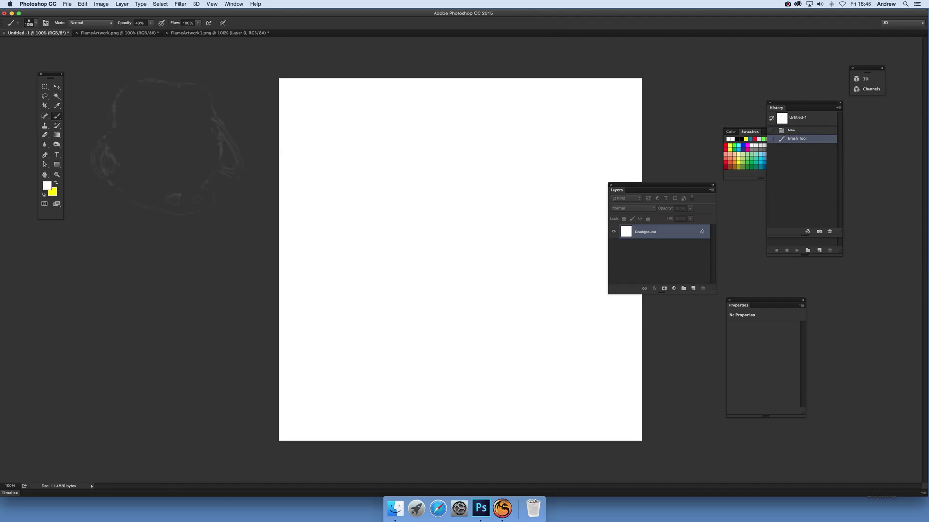
Fill the whole Untitled-1 canvas with black, leaving the foreground colour unchanged
{"action": "left_click", "coordinate": [47, 186]}
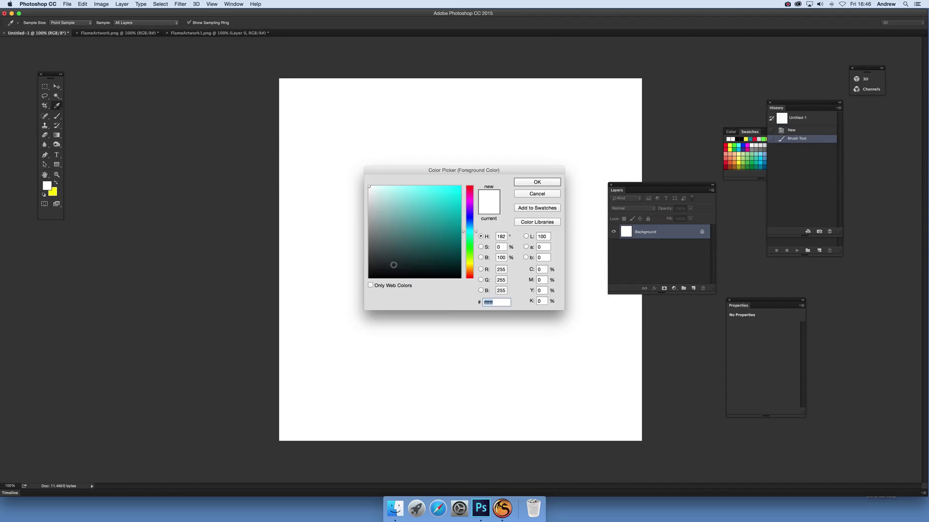
{"action": "left_click", "coordinate": [536, 194]}
{"action": "left_click", "coordinate": [83, 4]}
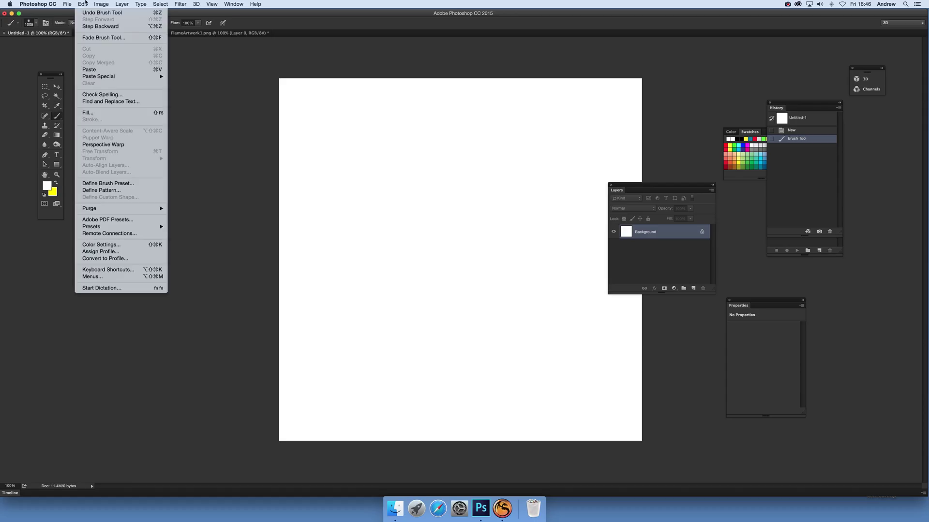
{"action": "left_click", "coordinate": [99, 113]}
{"action": "left_click", "coordinate": [517, 201]}
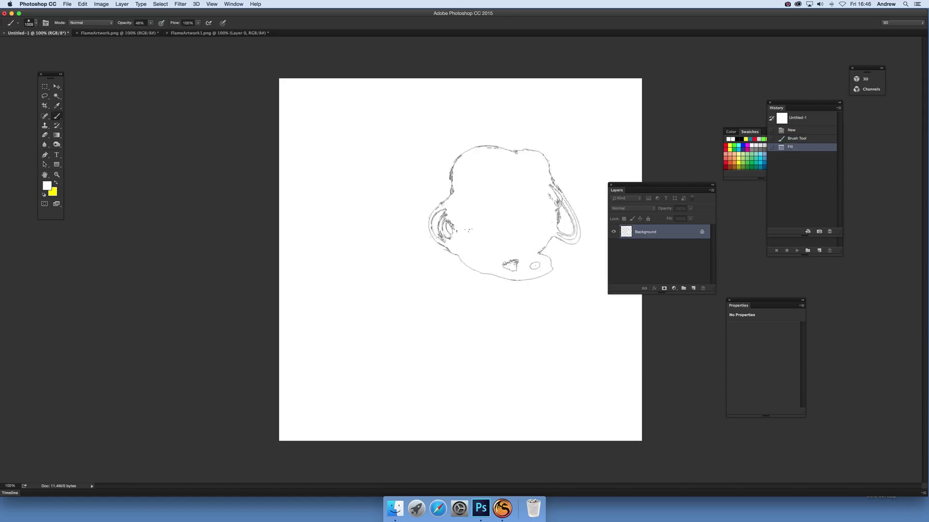
Stamp five white smoke marks with the 1005 brush to build a central cloud
{"action": "left_click", "coordinate": [389, 209]}
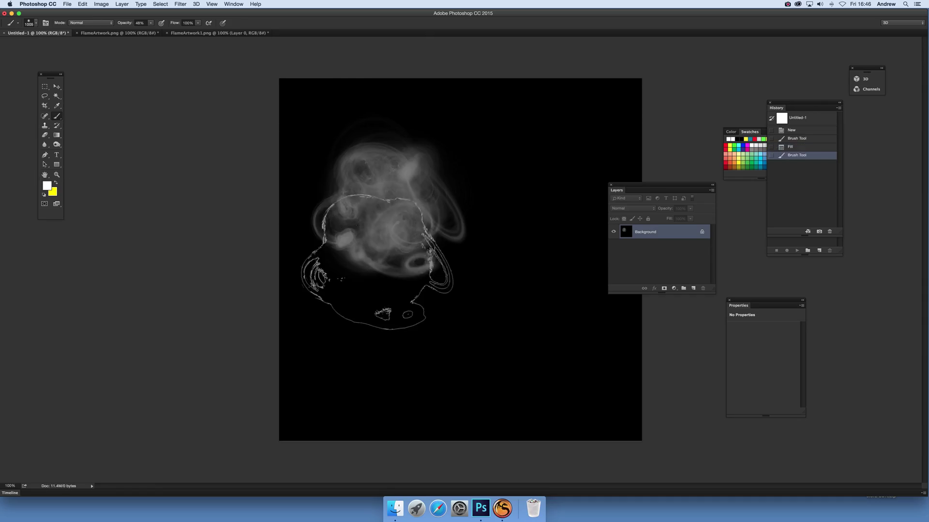
{"action": "left_click", "coordinate": [380, 253]}
{"action": "left_click", "coordinate": [470, 286]}
{"action": "left_click", "coordinate": [469, 261]}
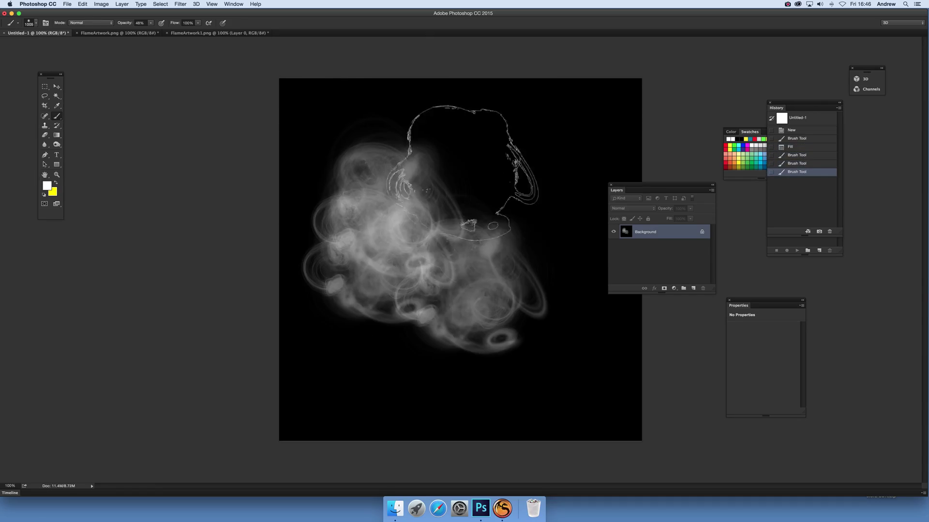
{"action": "left_click", "coordinate": [476, 237]}
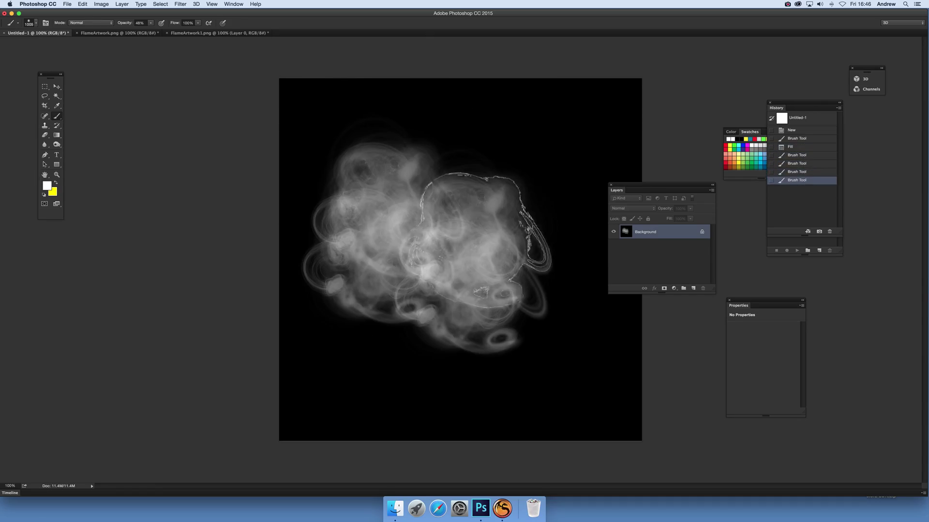
Enlarge the brush to 2480 px and add large smoke stamps toward the corners
{"action": "left_click", "coordinate": [37, 24]}
{"action": "left_click", "coordinate": [82, 44]}
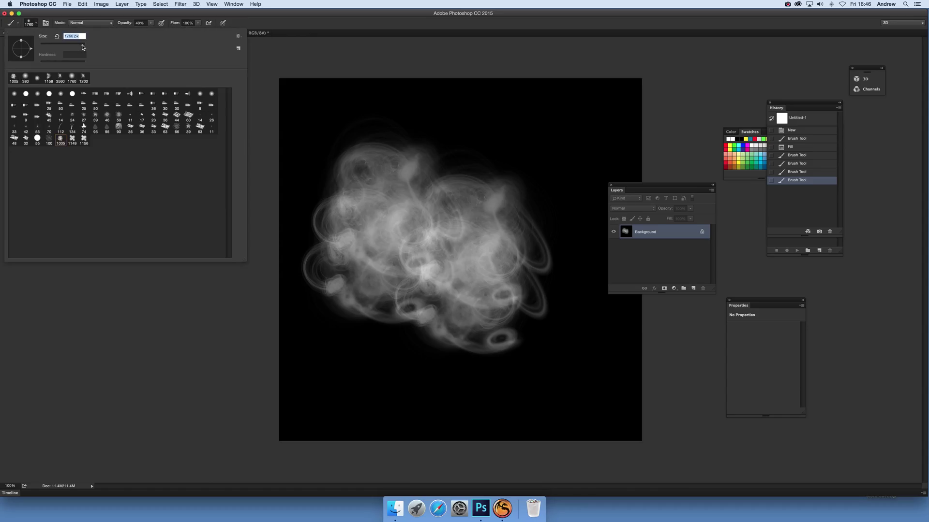
{"action": "key", "text": "Return"}
{"action": "left_click", "coordinate": [385, 161]}
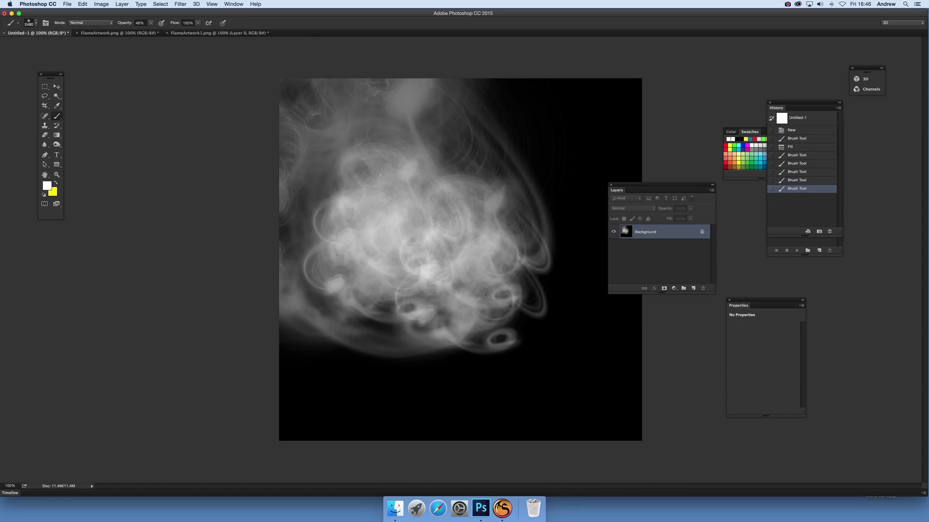
{"action": "left_click", "coordinate": [292, 422]}
{"action": "left_click", "coordinate": [620, 441]}
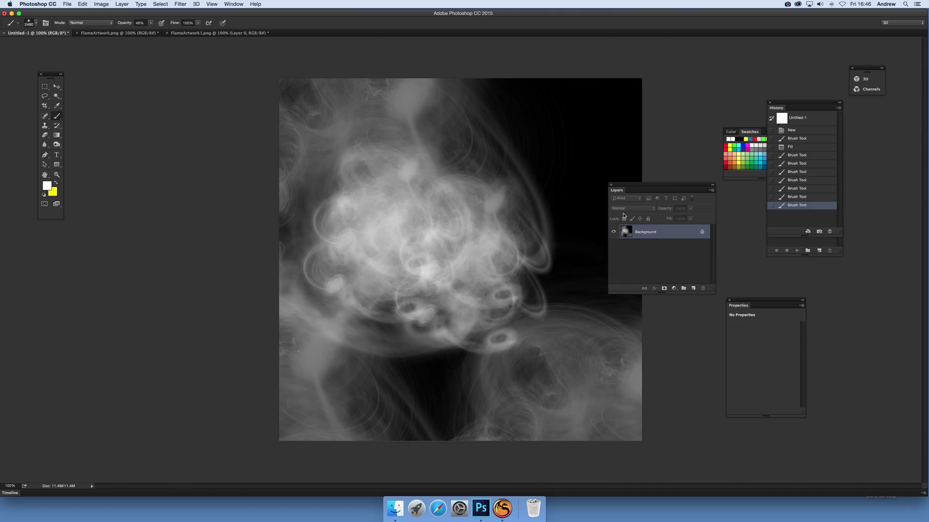
{"action": "left_click", "coordinate": [614, 109]}
{"action": "left_click", "coordinate": [614, 110]}
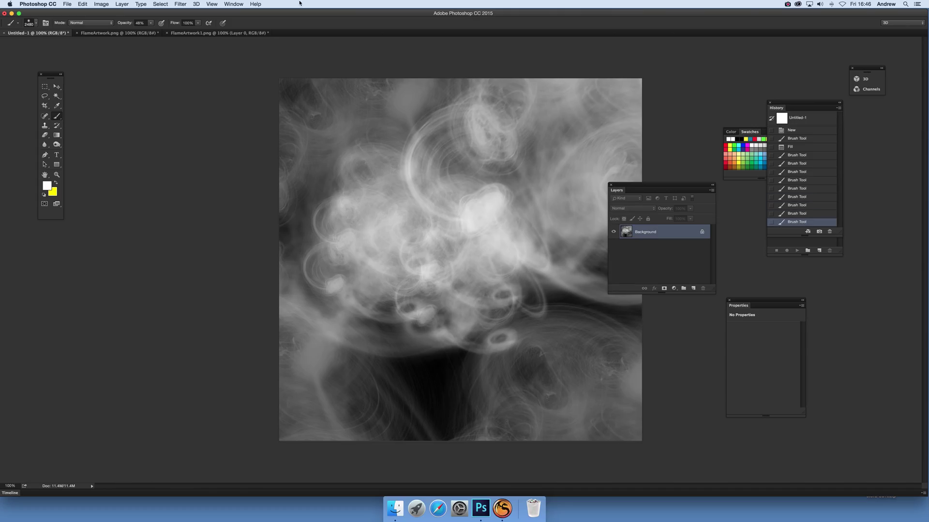
Apply Gaussian Blur to the smoke, then try a 1149 brush stamp and undo it
{"action": "left_click", "coordinate": [180, 4]}
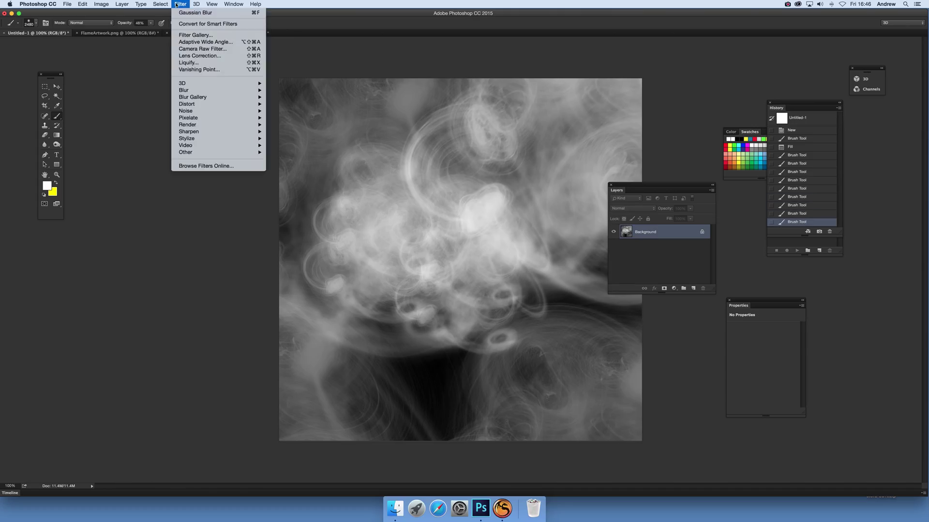
{"action": "left_click", "coordinate": [177, 13]}
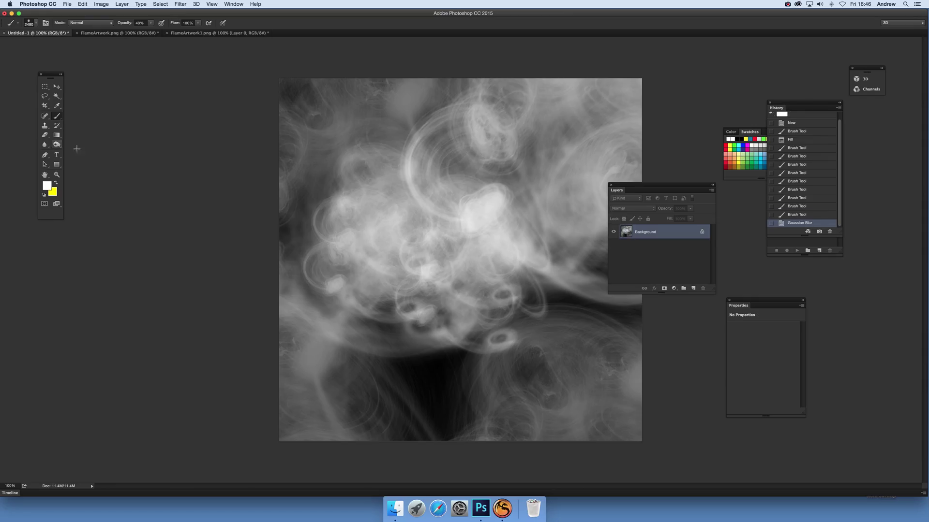
{"action": "left_click", "coordinate": [36, 23]}
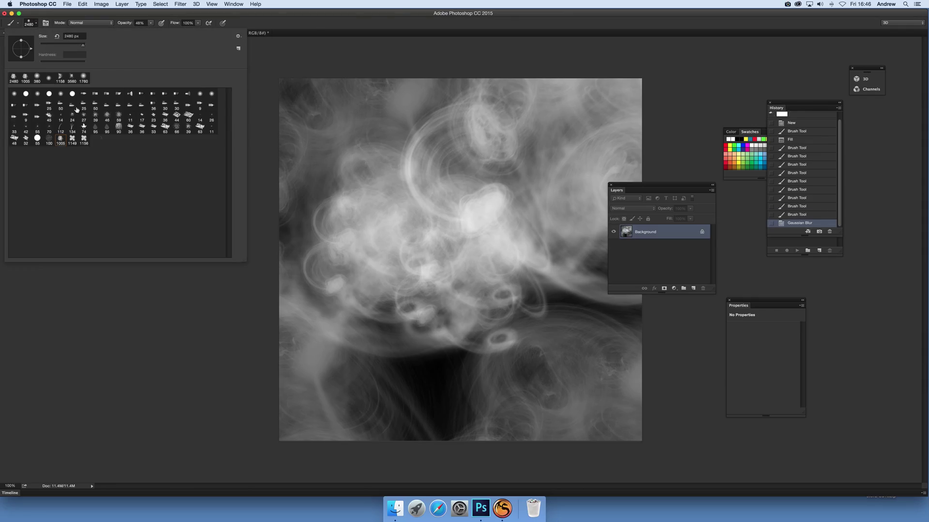
{"action": "left_click", "coordinate": [71, 140]}
{"action": "key", "text": "Return"}
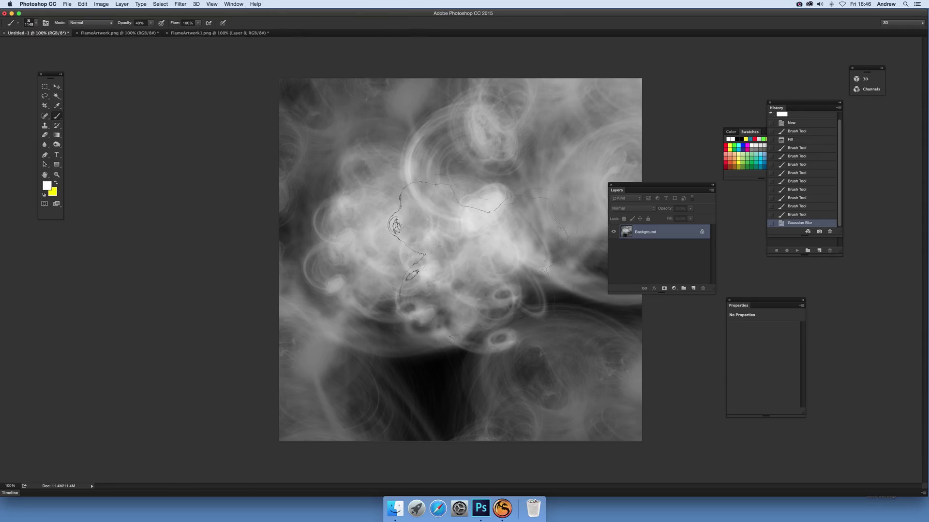
{"action": "left_click", "coordinate": [479, 275]}
{"action": "left_click", "coordinate": [82, 4]}
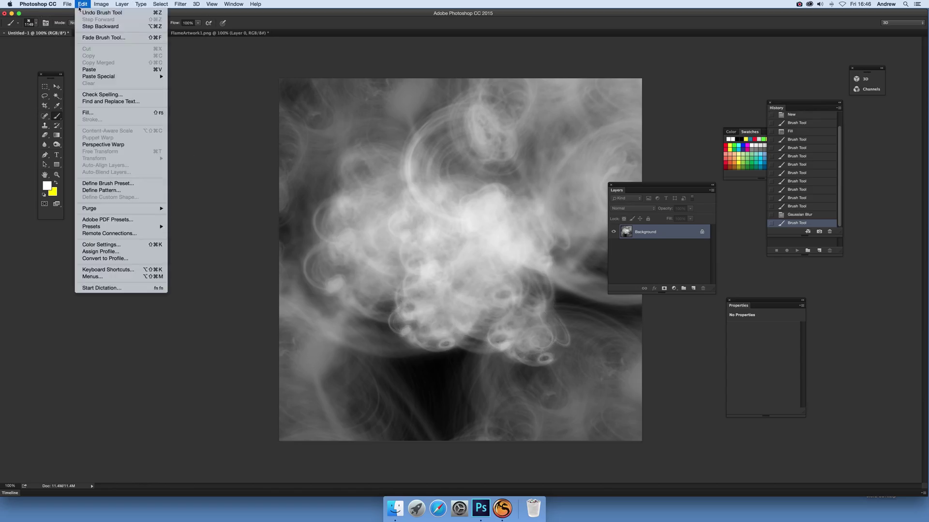
{"action": "key", "text": "Return"}
Enlarge the brush and add two big misty smoke stamps over the canvas
{"action": "left_click", "coordinate": [36, 23]}
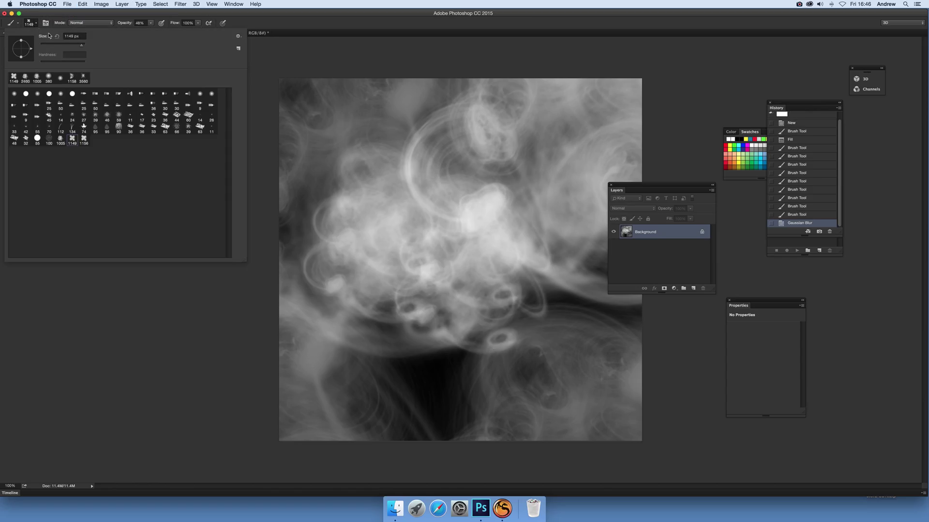
{"action": "left_click_drag", "start_coordinate": [82, 48], "coordinate": [83, 48]}
{"action": "left_click", "coordinate": [469, 356]}
{"action": "left_click", "coordinate": [459, 351]}
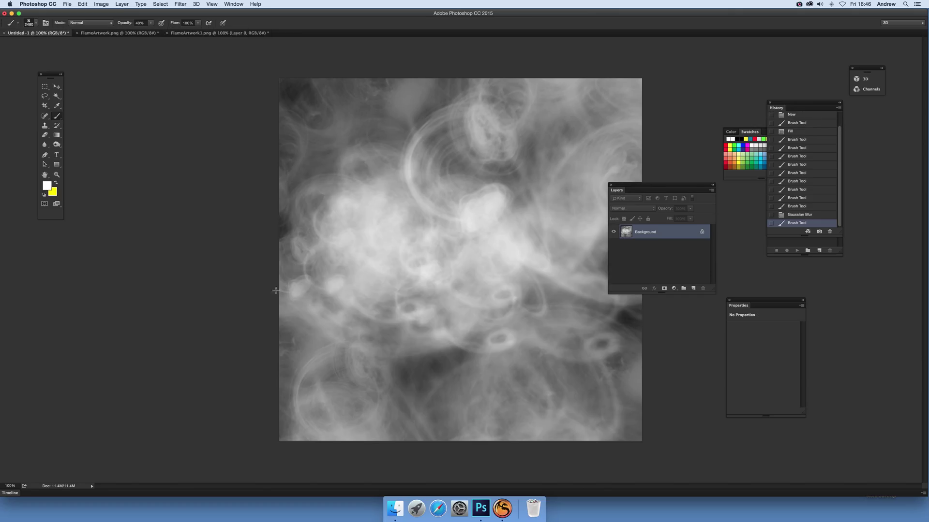